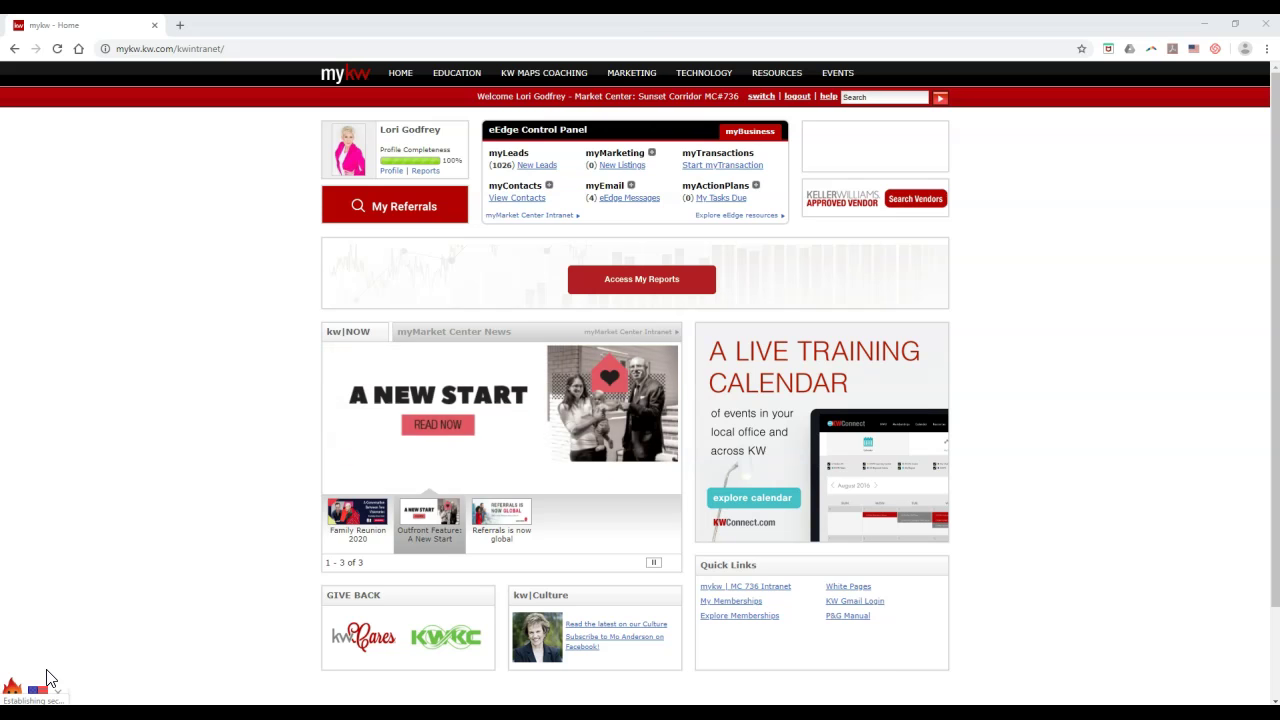
# Step: Launch the eAgentC Agent Website Admin Tool via Manage eAgentC Website under myMarketing
pyautogui.click(166, 594)
pyautogui.click(234, 428)
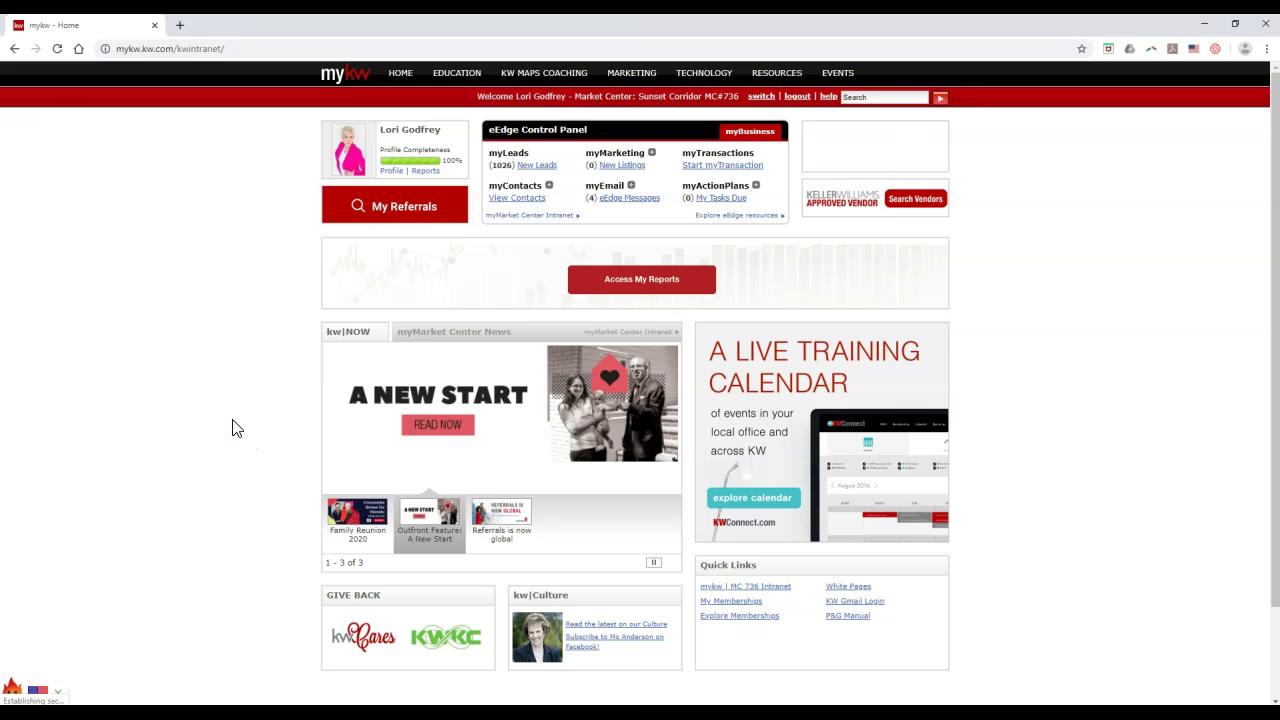
pyautogui.click(651, 156)
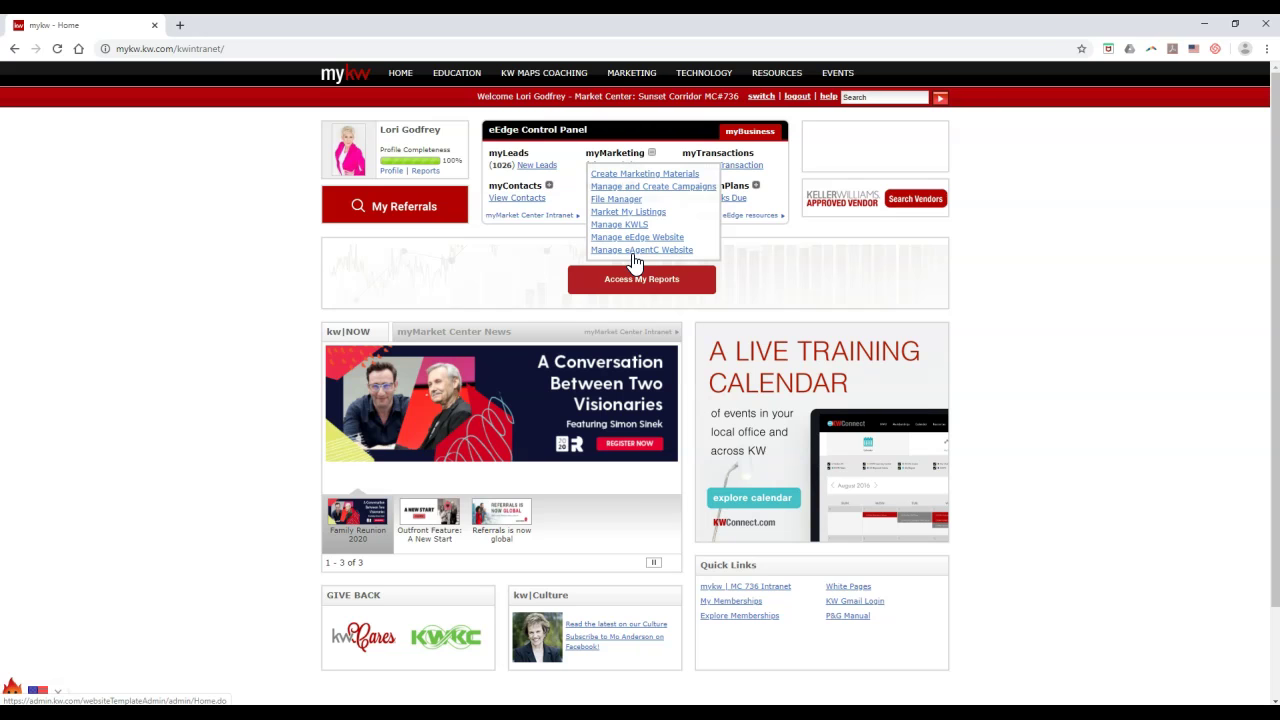
pyautogui.click(633, 252)
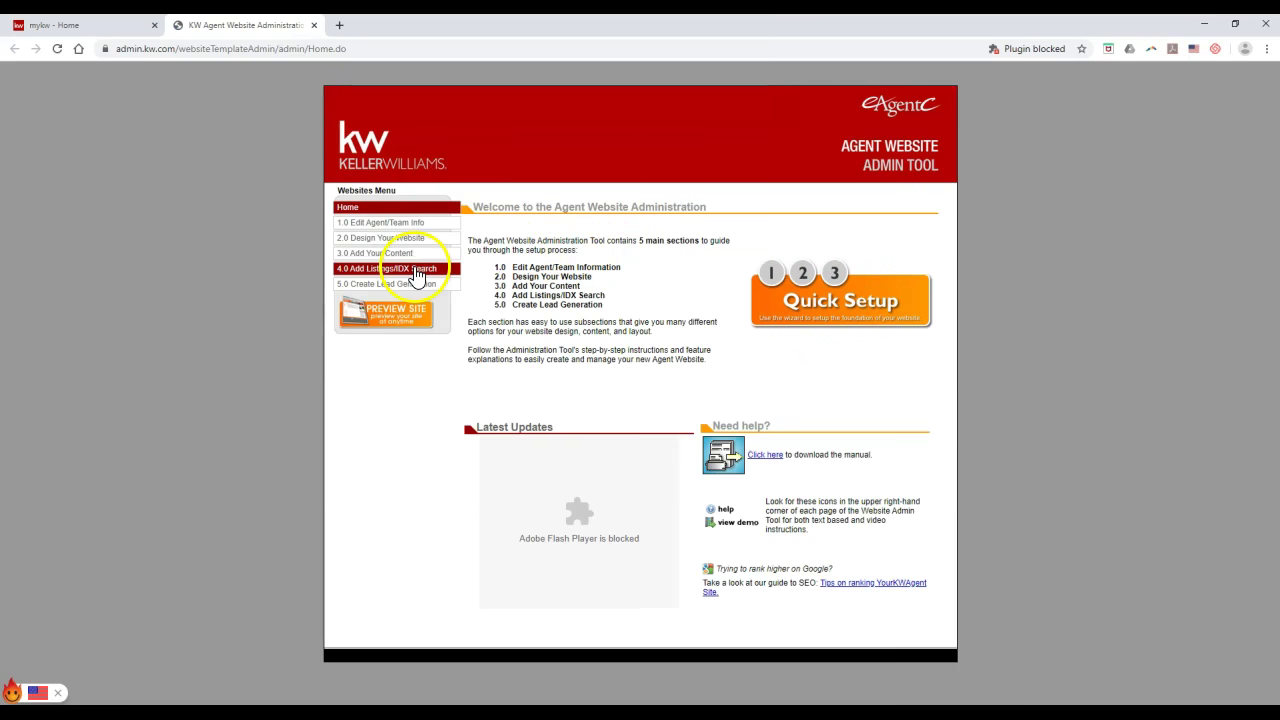
# Step: Go to 4.0 Add Listings/IDX Search, then 4.5 Mobile Property Search to show the mobile URL
pyautogui.click(401, 269)
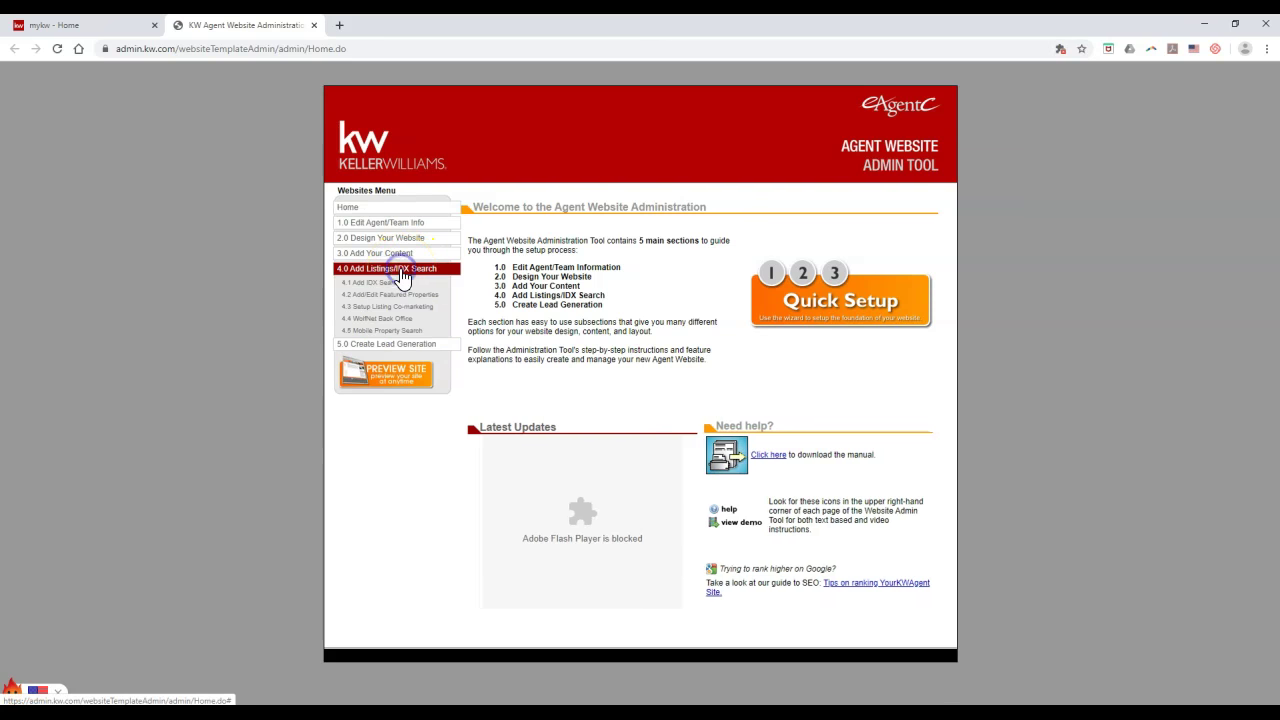
pyautogui.click(400, 332)
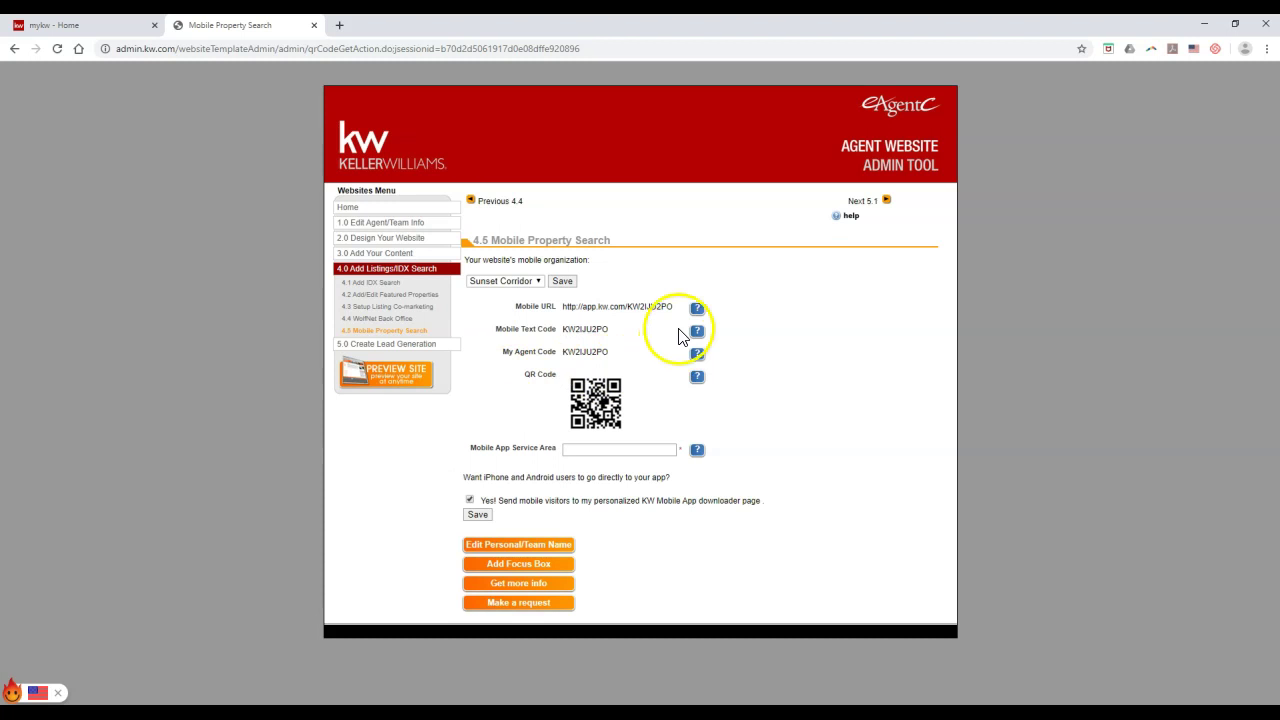
# Step: Copy the agent's Mobile URL and load it in a new browser tab
pyautogui.moveTo(677, 306); pyautogui.dragTo(560, 302)
pyautogui.hotkey('ctrl', 'c')
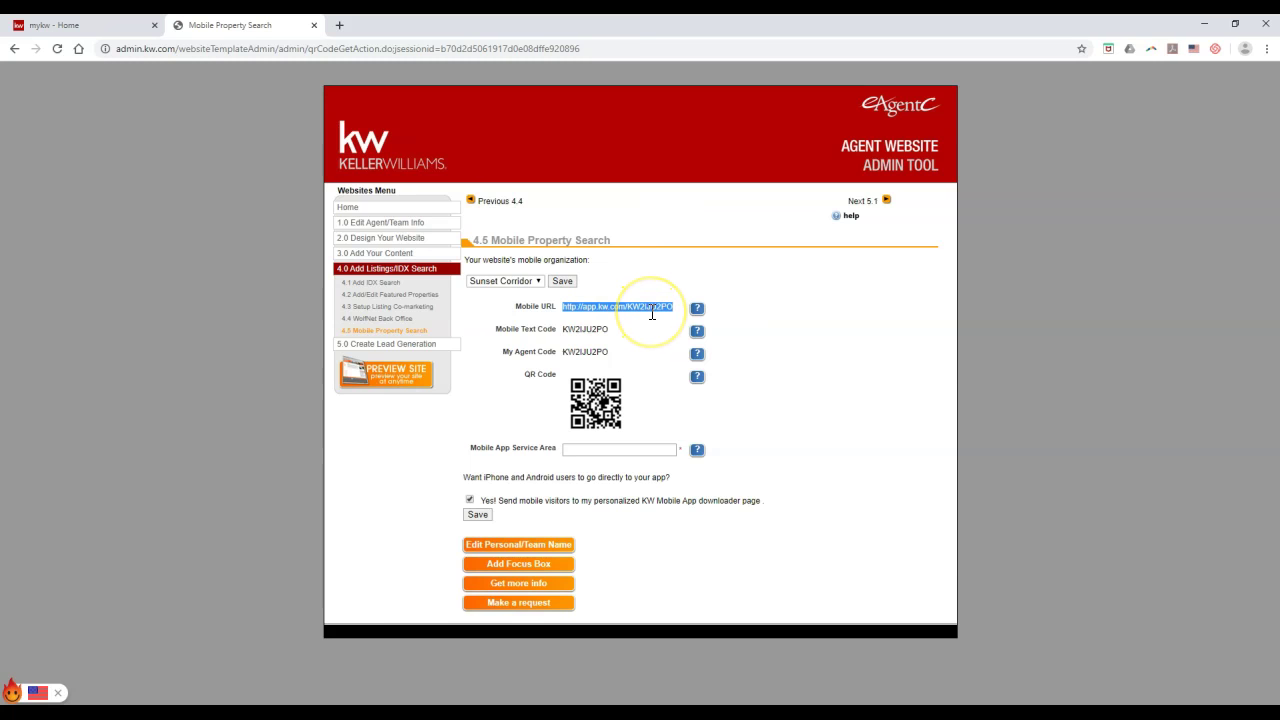
pyautogui.click(341, 27)
pyautogui.hotkey('ctrl', 'v')
pyautogui.press('Return')
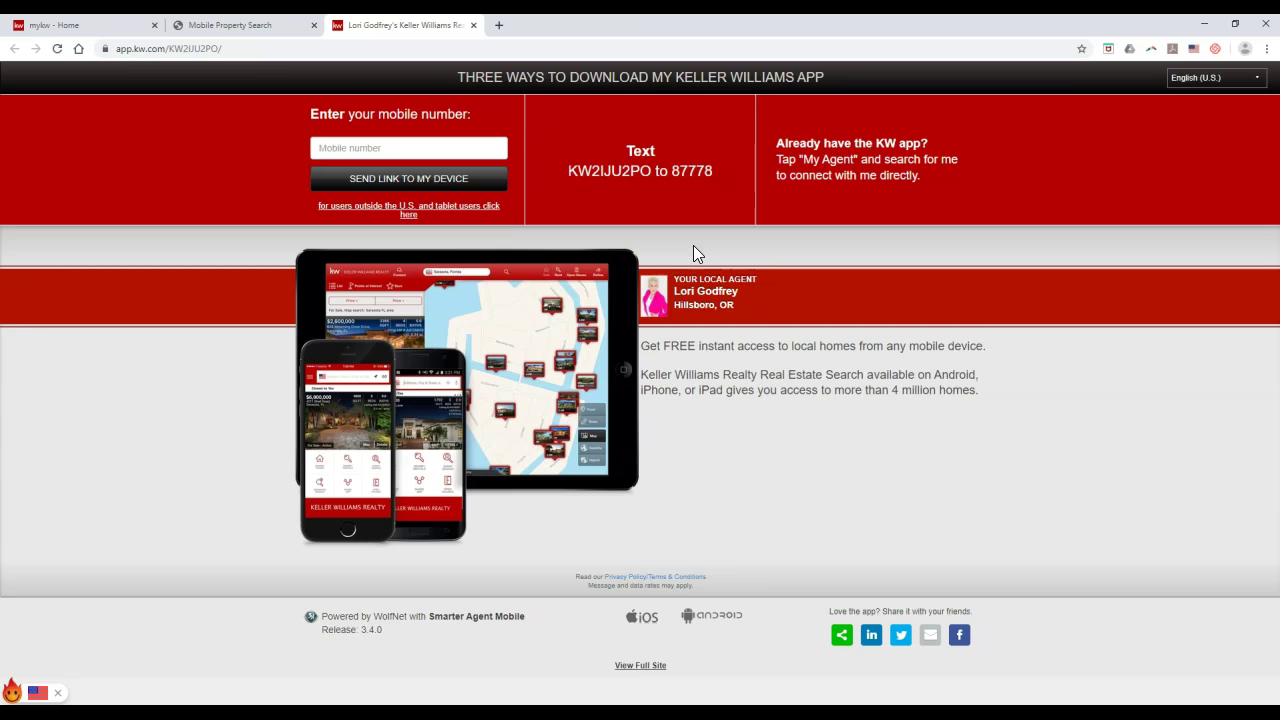
# Step: Deselect the URL on the Mobile Property Search page and close that admin tool tab
pyautogui.click(257, 24)
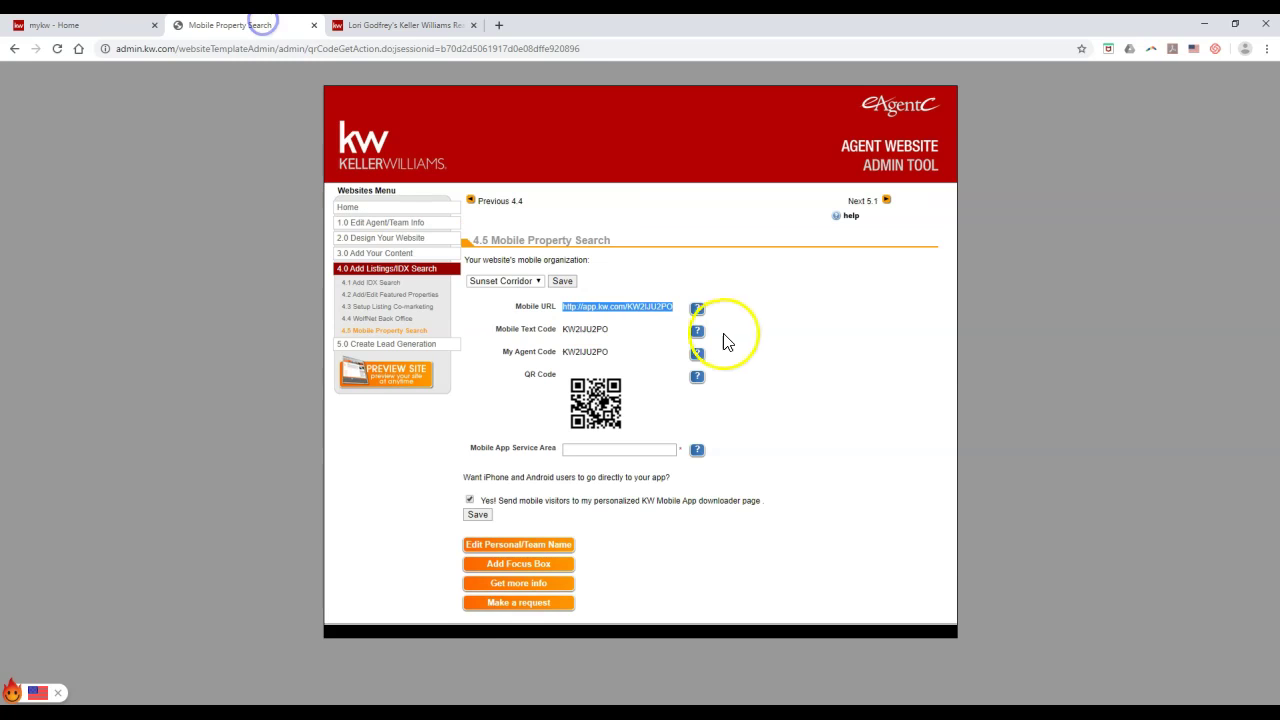
pyautogui.click(662, 329)
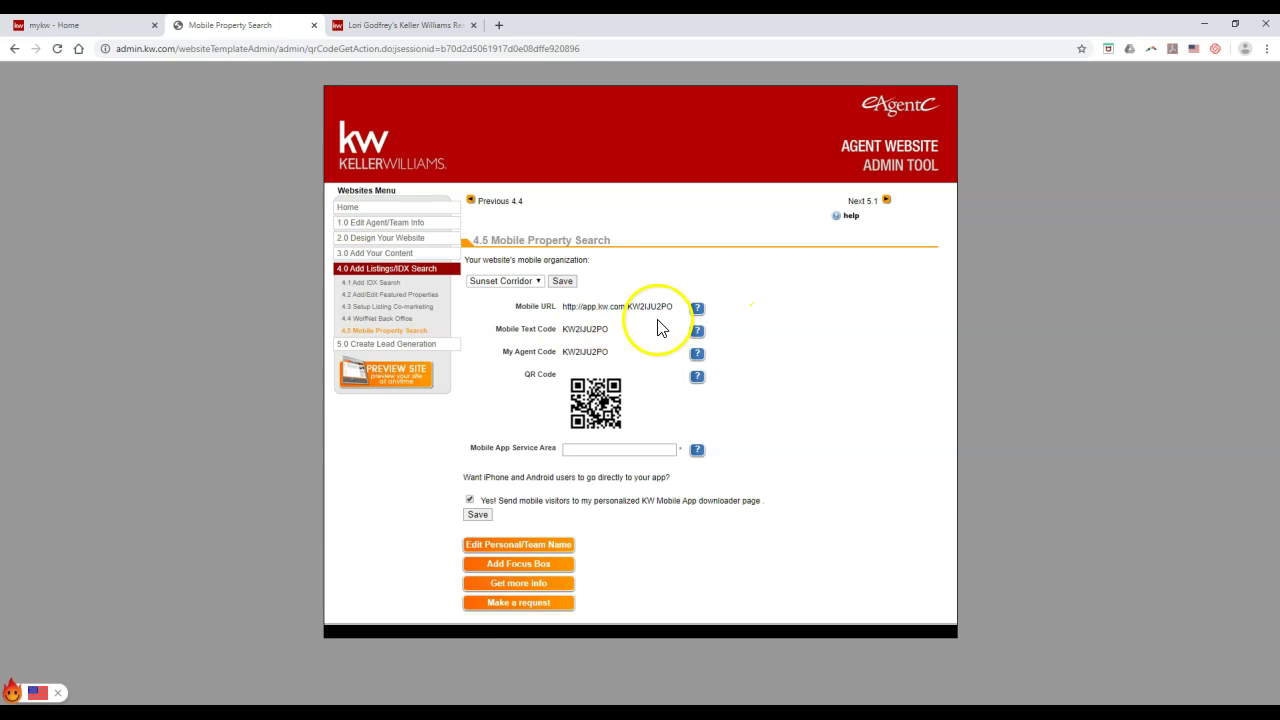
pyautogui.click(440, 25)
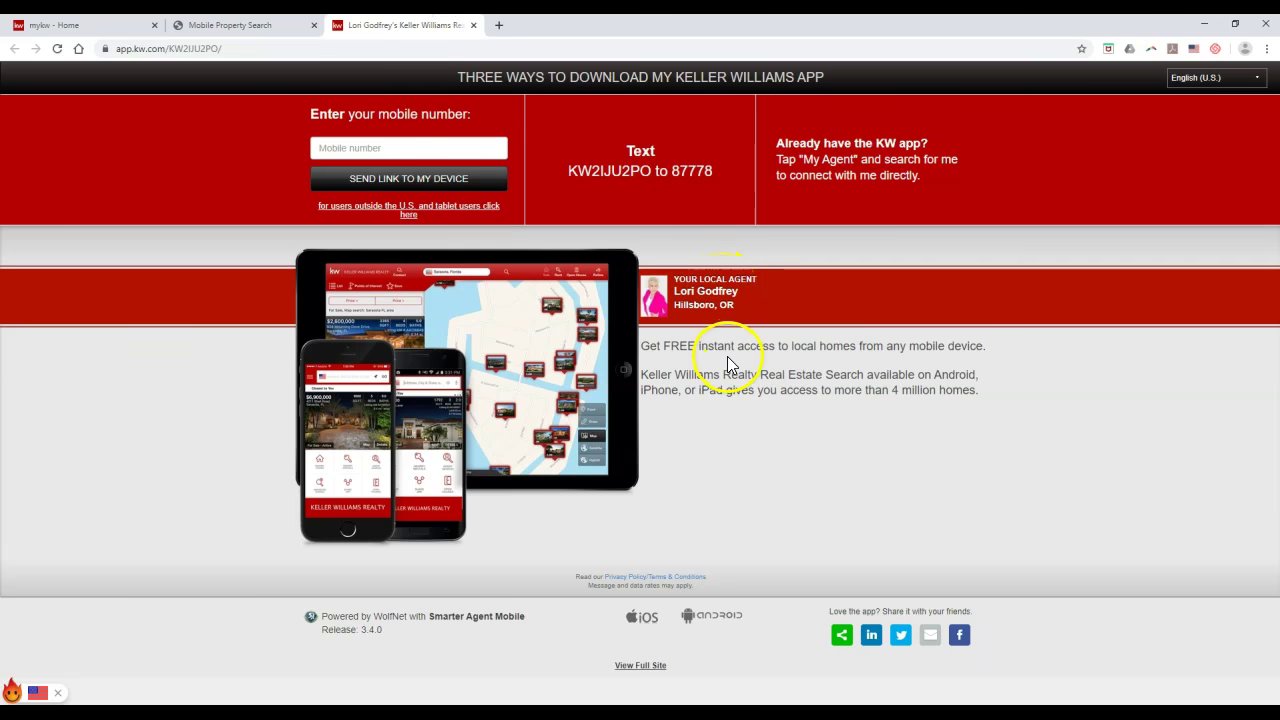
pyautogui.click(314, 26)
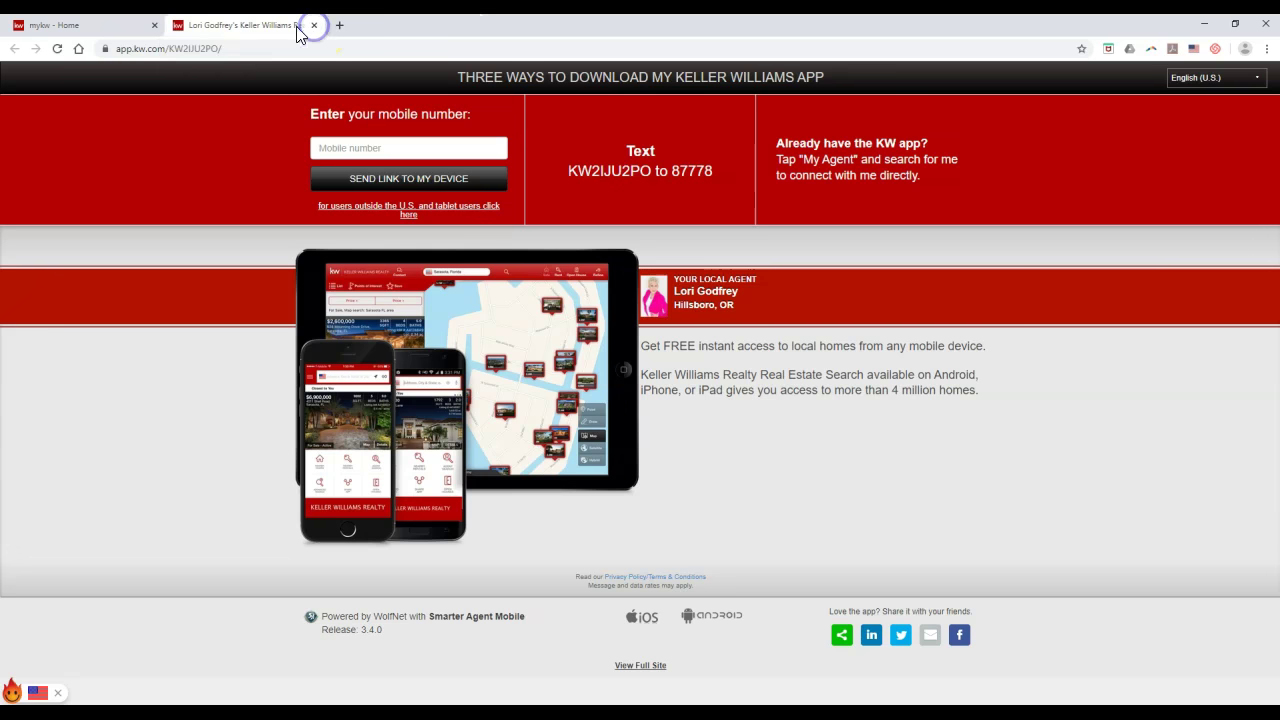
# Step: From the mykw - Home tab, open the agent's Profile link in KW White Pages
pyautogui.click(113, 25)
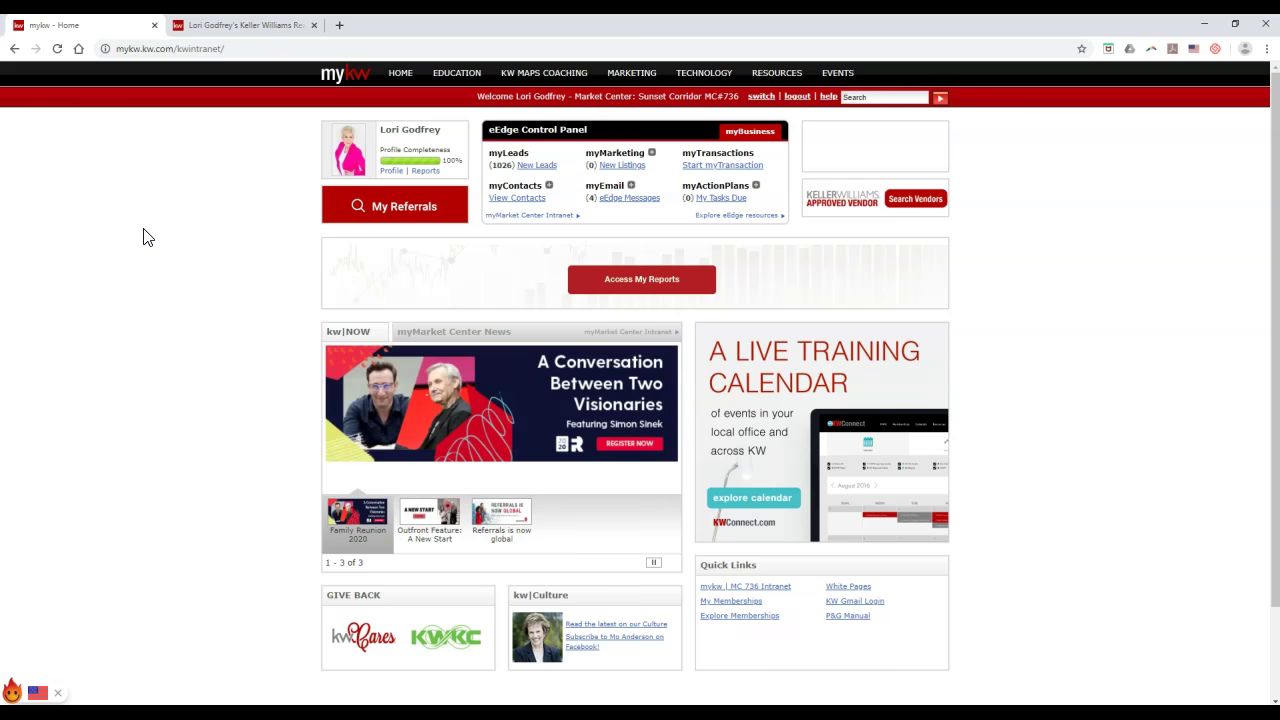
pyautogui.click(185, 223)
pyautogui.click(220, 209)
pyautogui.click(370, 186)
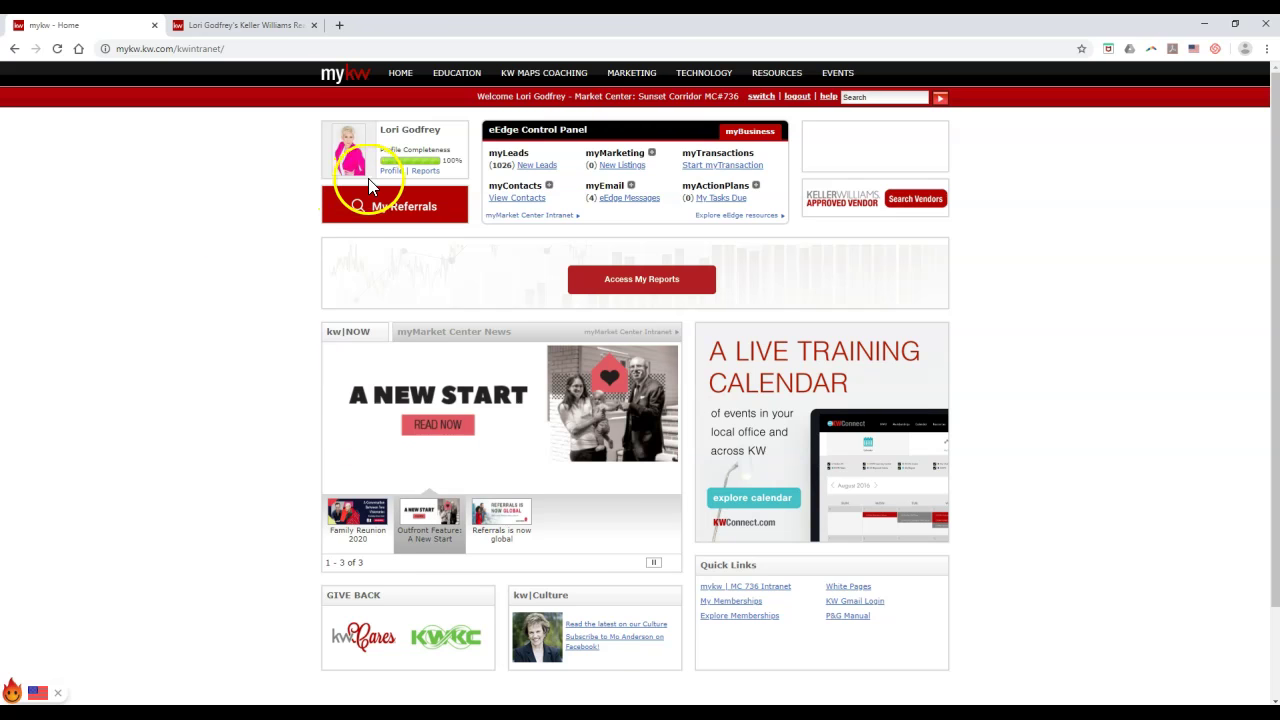
pyautogui.click(392, 172)
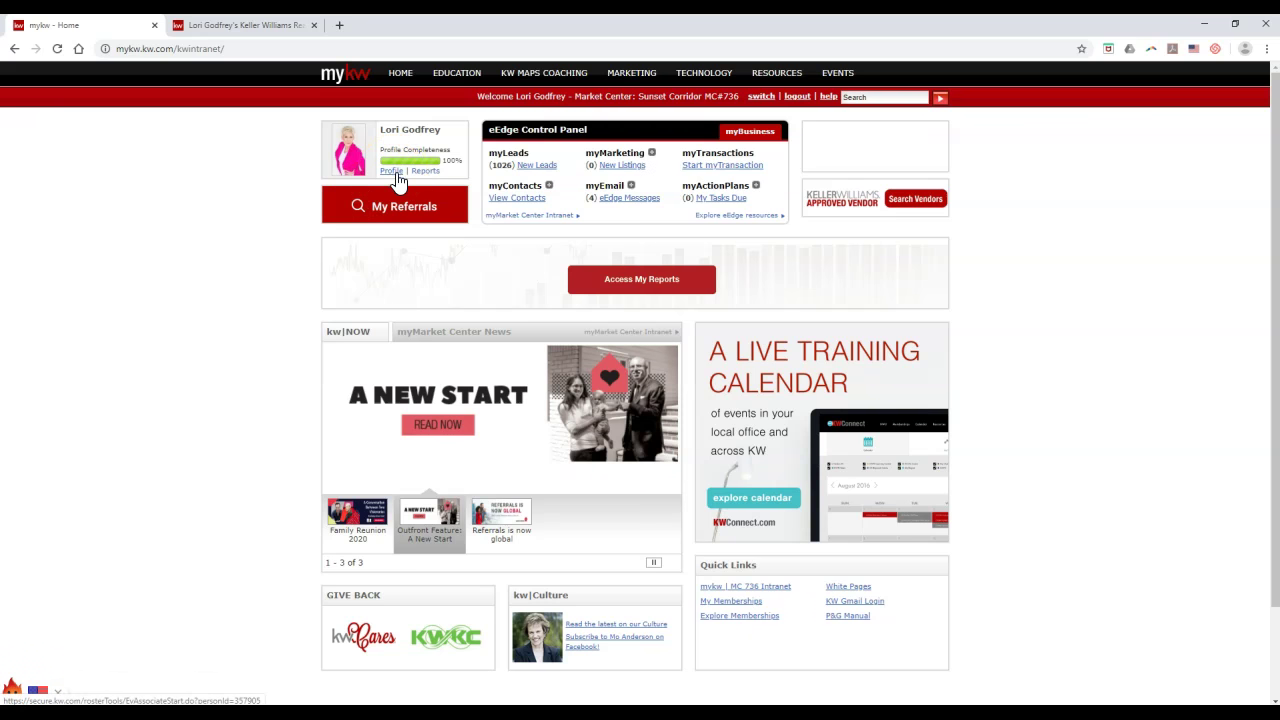
pyautogui.click(393, 173)
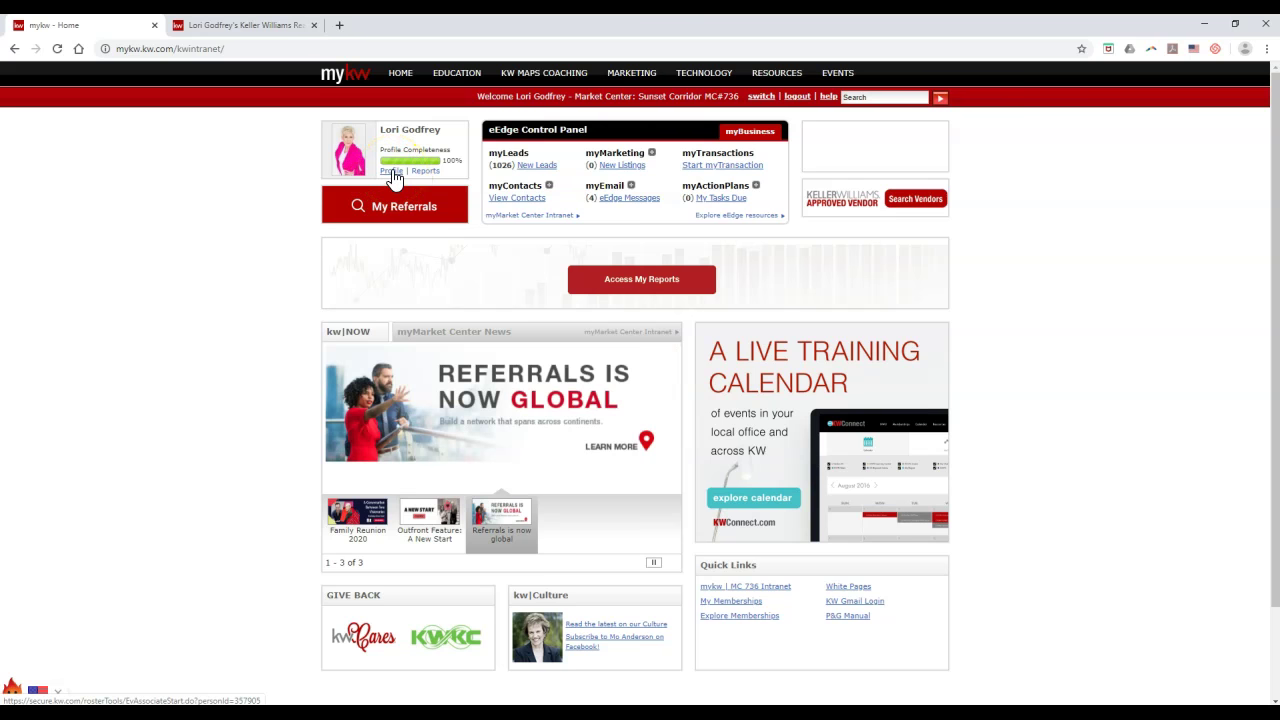
pyautogui.click(392, 173)
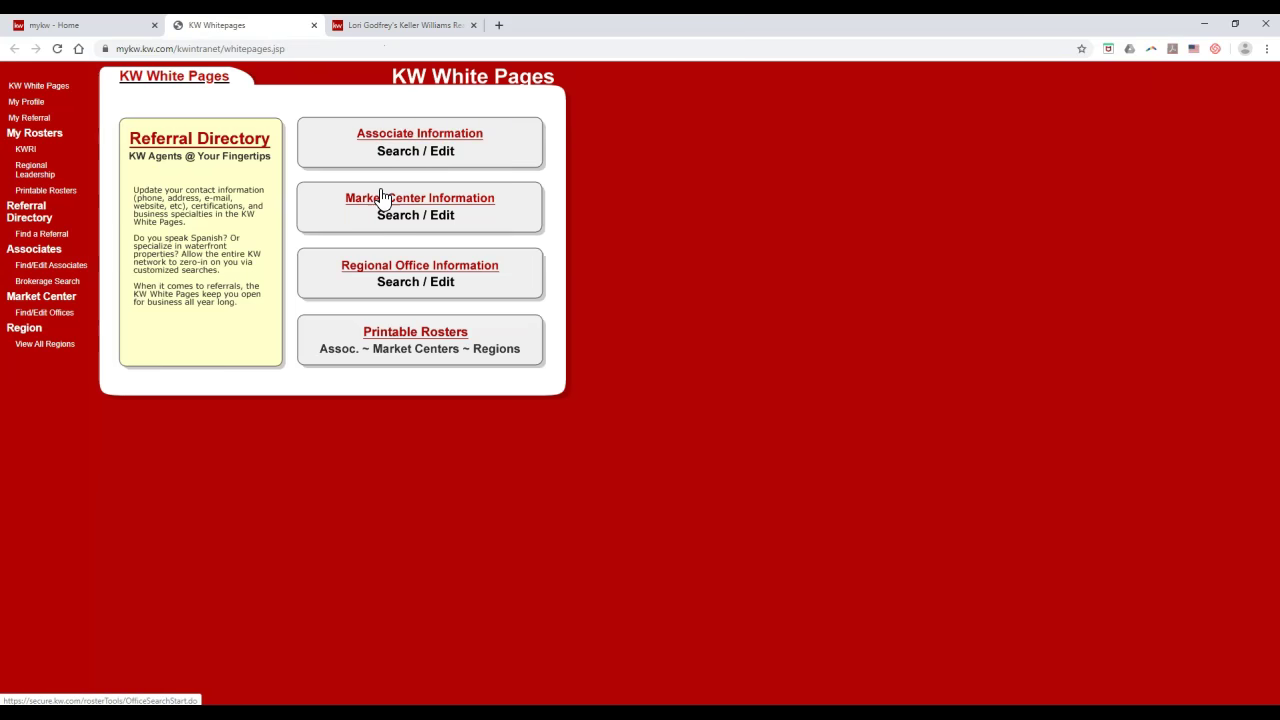
# Step: Search for the associate by first and last name and select the KWUID on their record
pyautogui.click(414, 122)
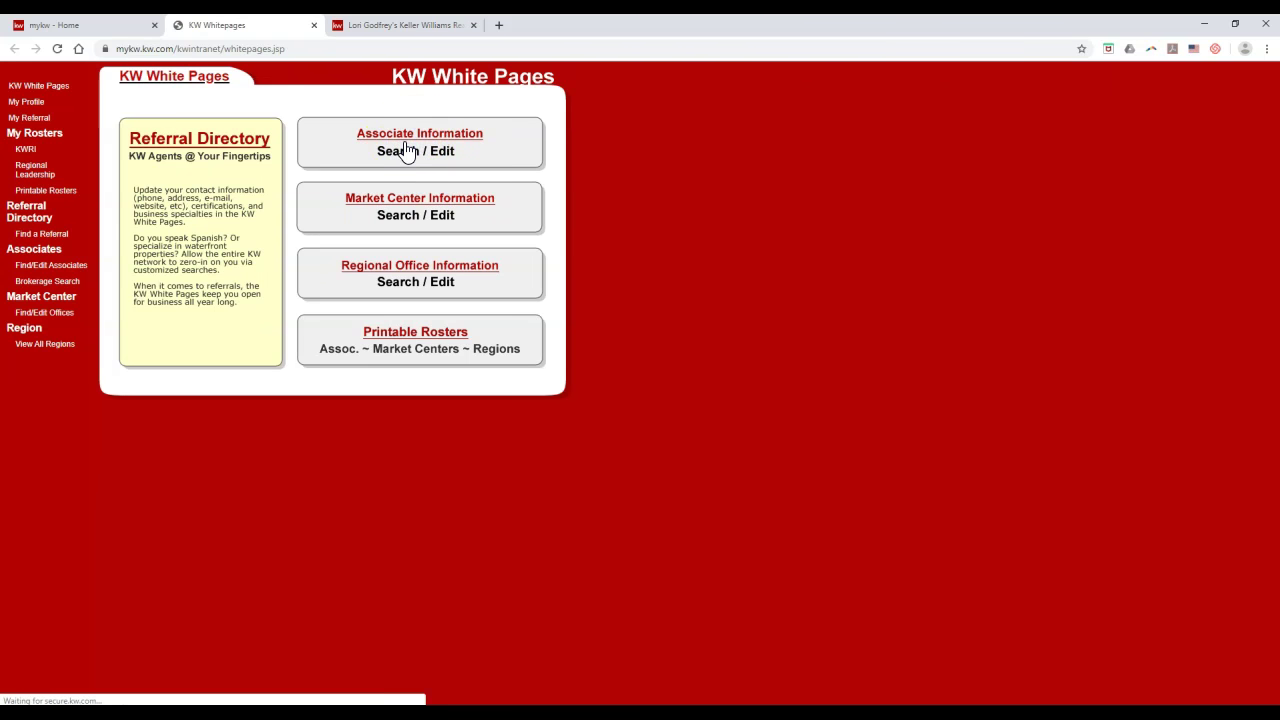
pyautogui.click(345, 146)
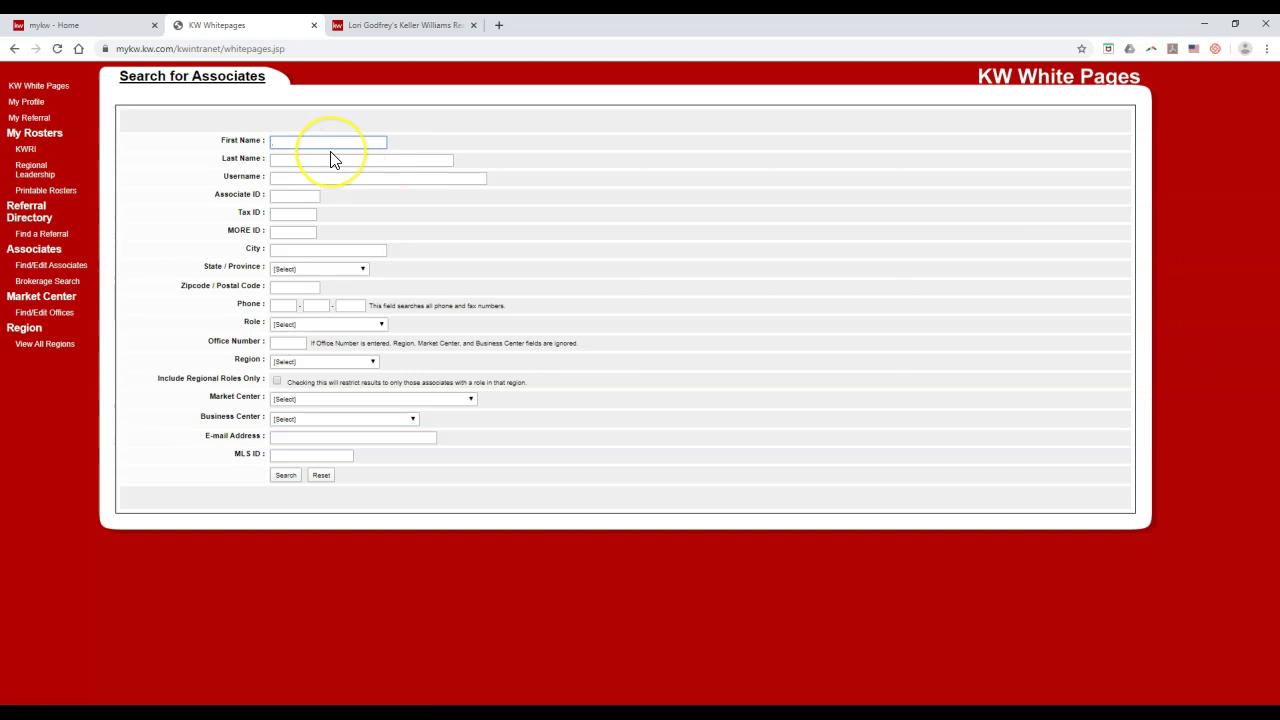
pyautogui.press('Tab')
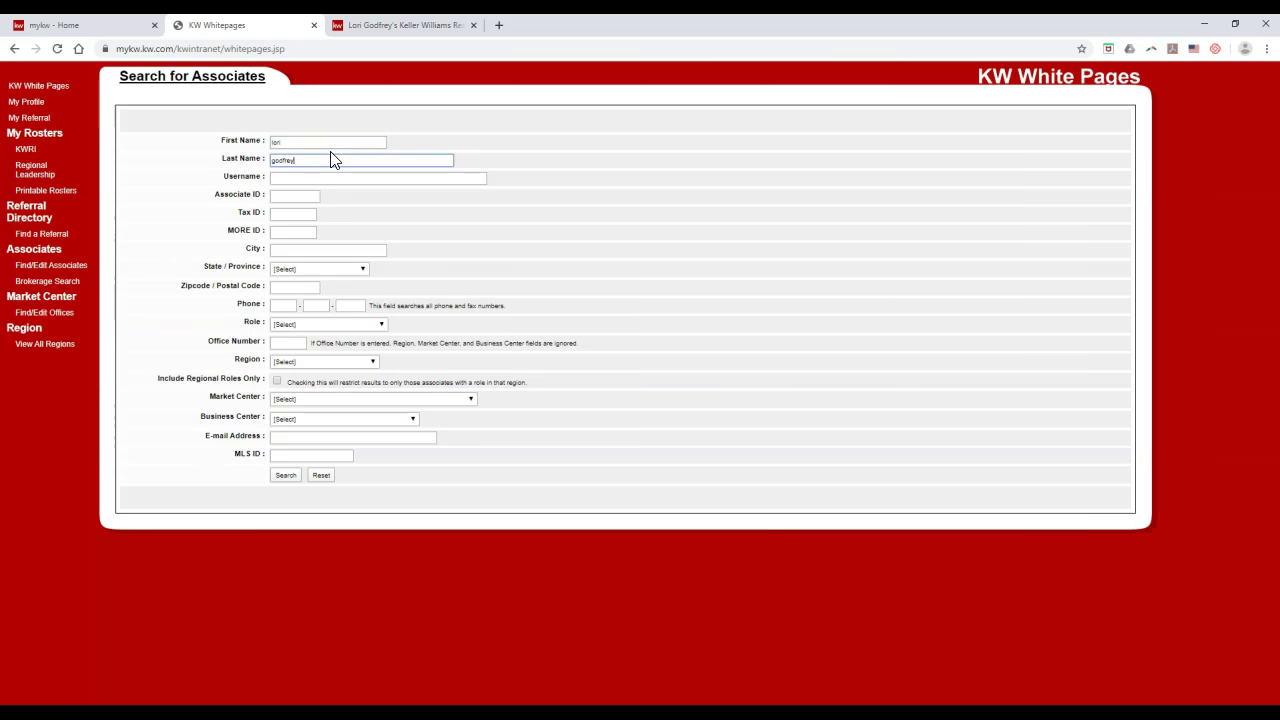
pyautogui.press('Return')
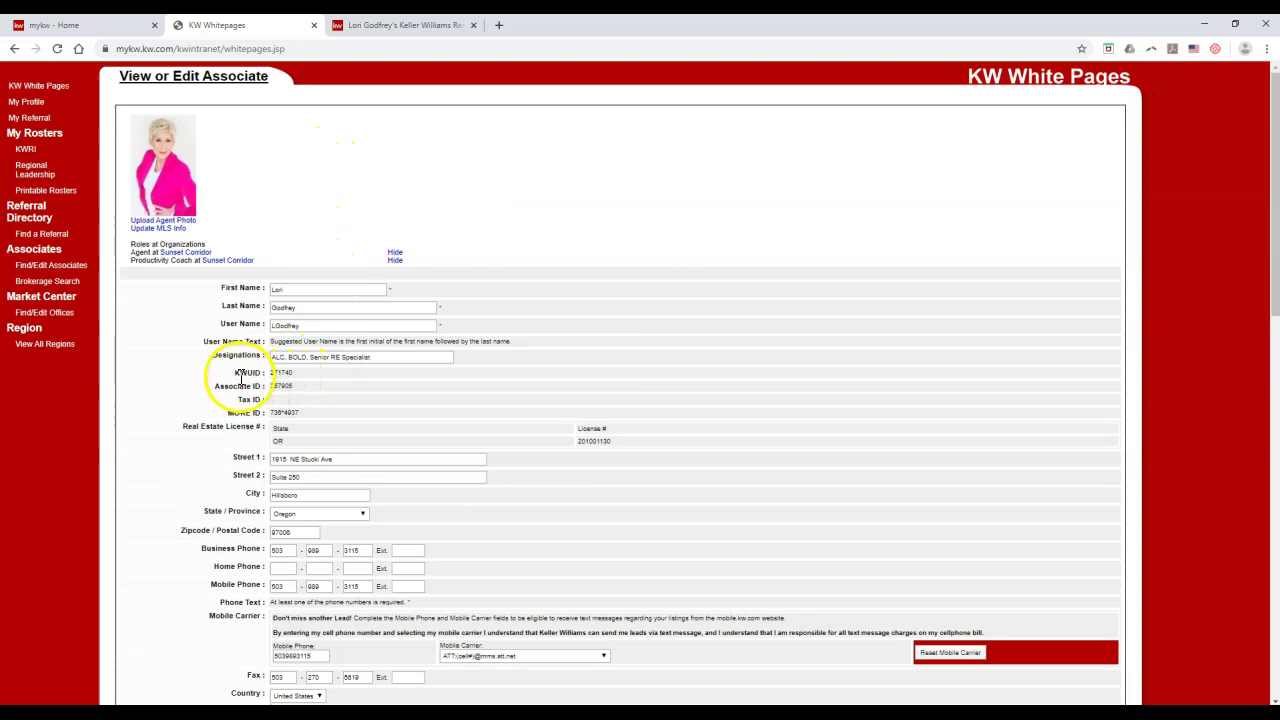
pyautogui.moveTo(246, 375); pyautogui.dragTo(296, 383)
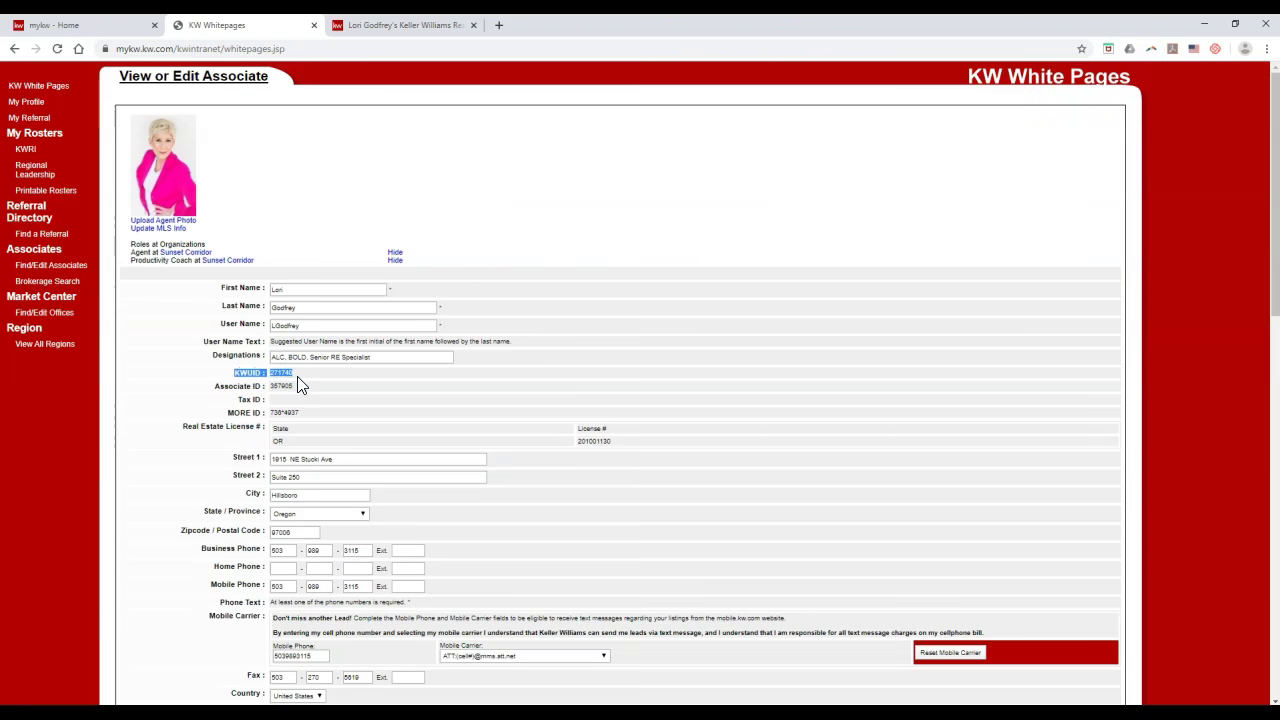
pyautogui.moveTo(300, 385); pyautogui.dragTo(272, 378)
# Step: Replace the app code after app.kw.com/KW with the agent's KWUID and load the address
pyautogui.click(355, 25)
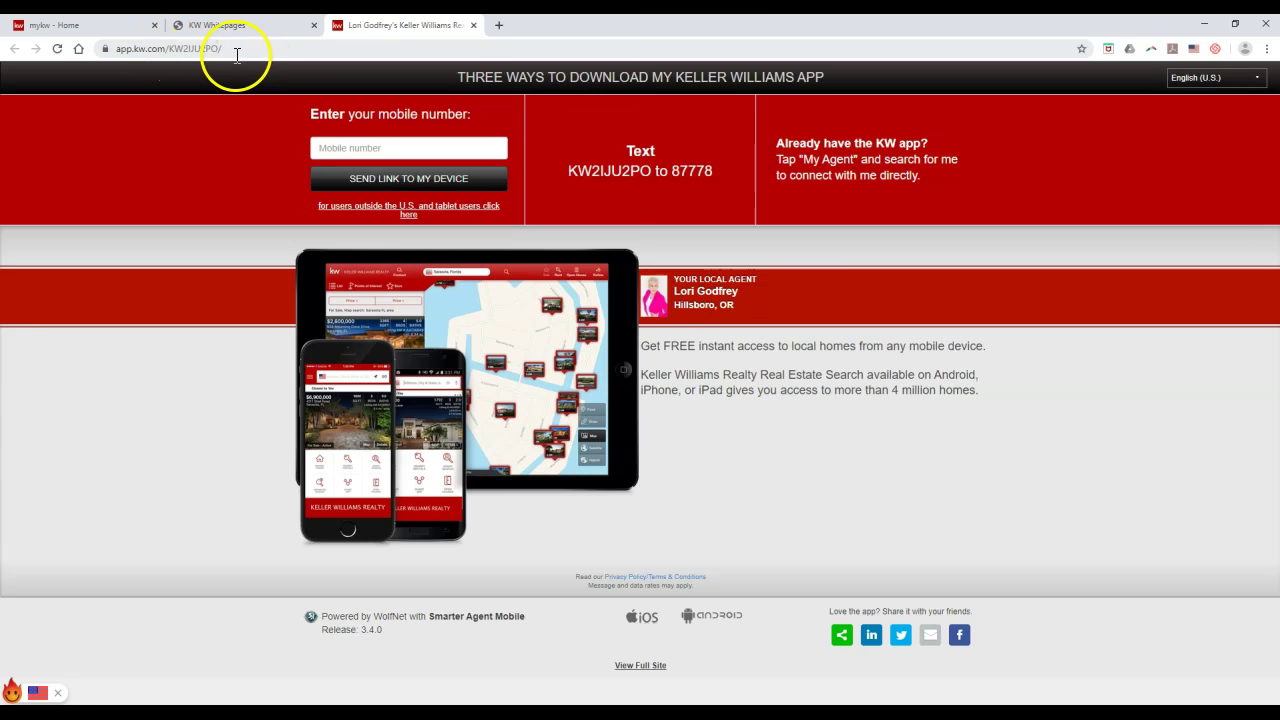
pyautogui.moveTo(188, 49); pyautogui.dragTo(267, 52)
pyautogui.press('BackSpace')
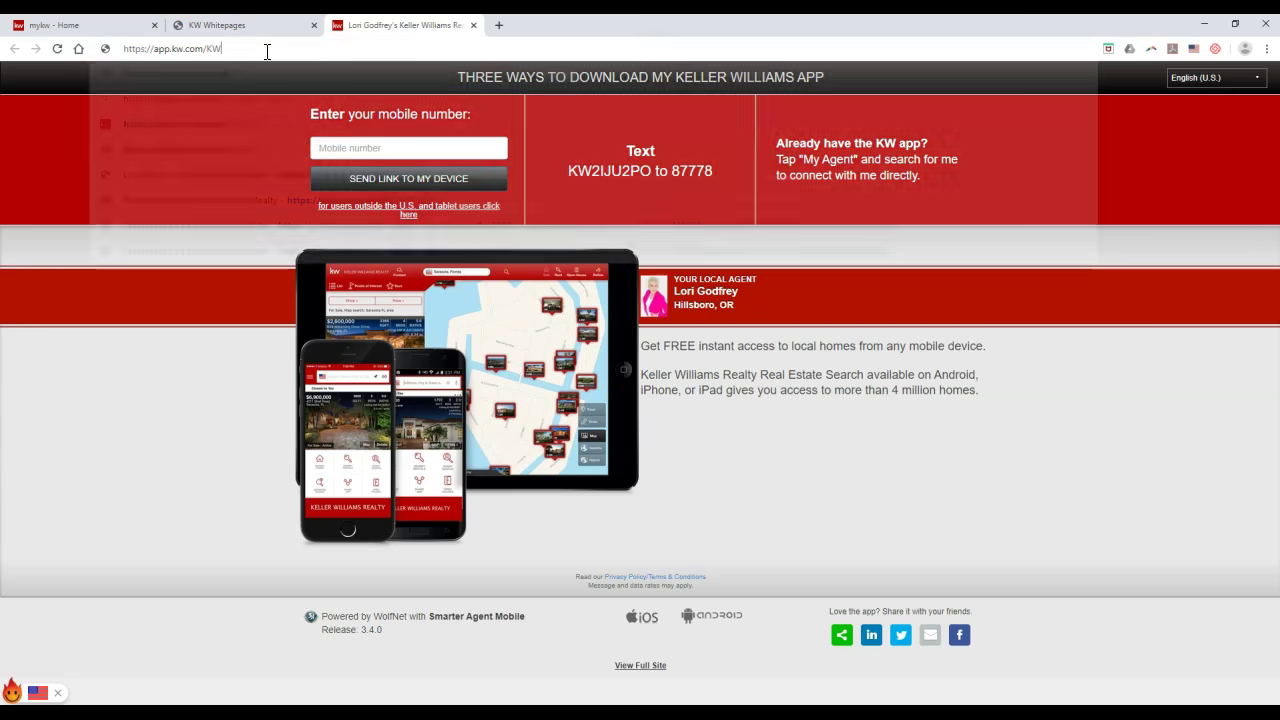
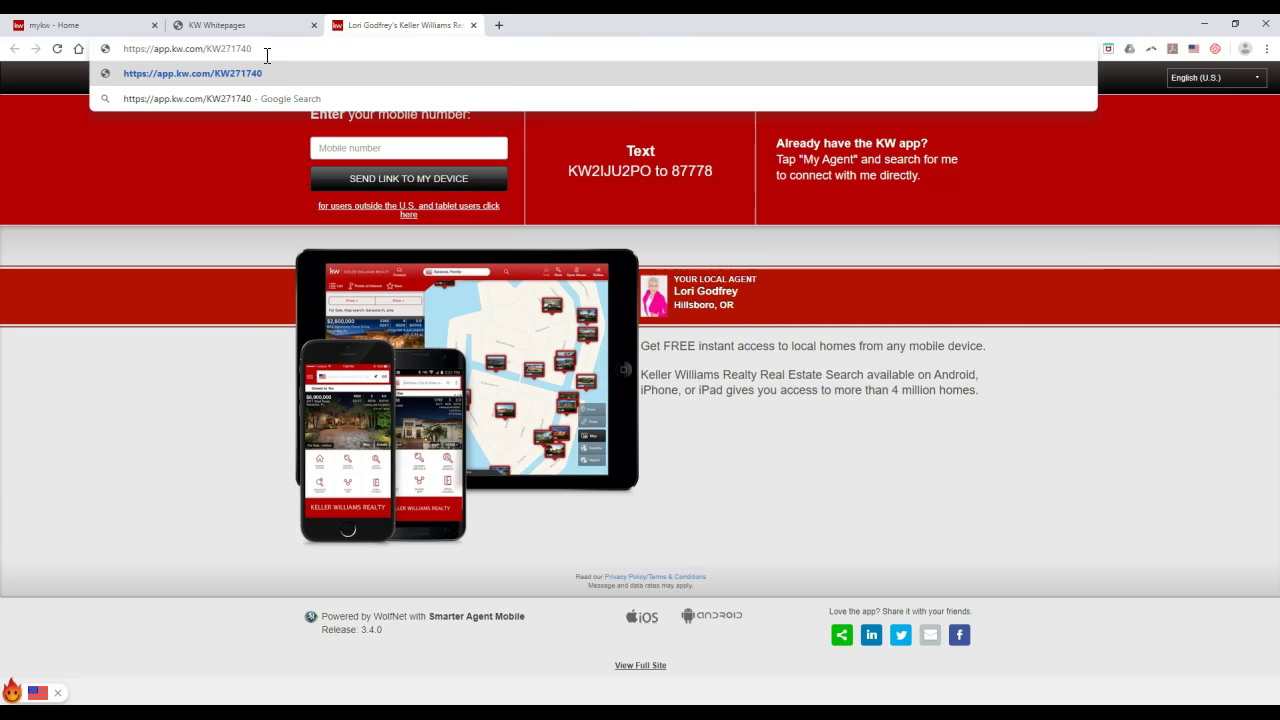
pyautogui.press('Return')
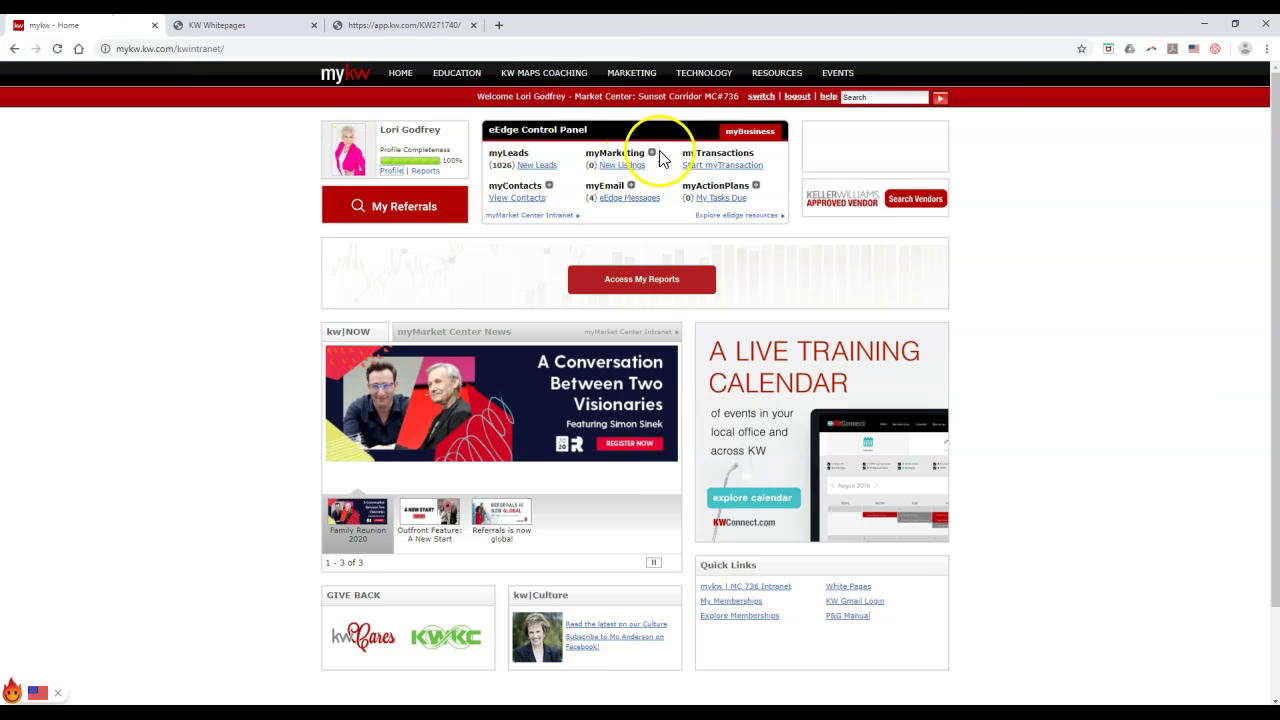
# Step: Recheck the eAgentC website management link in MyKW, then return to the associate record
pyautogui.click(651, 152)
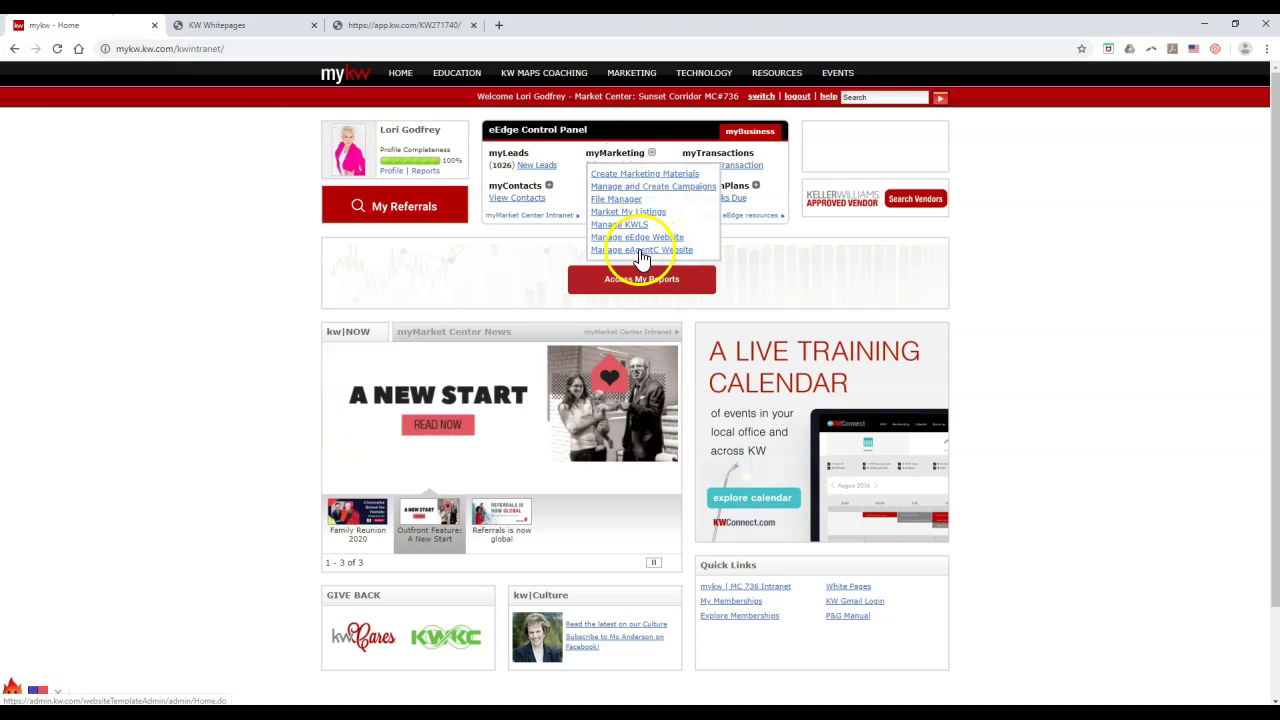
pyautogui.click(648, 250)
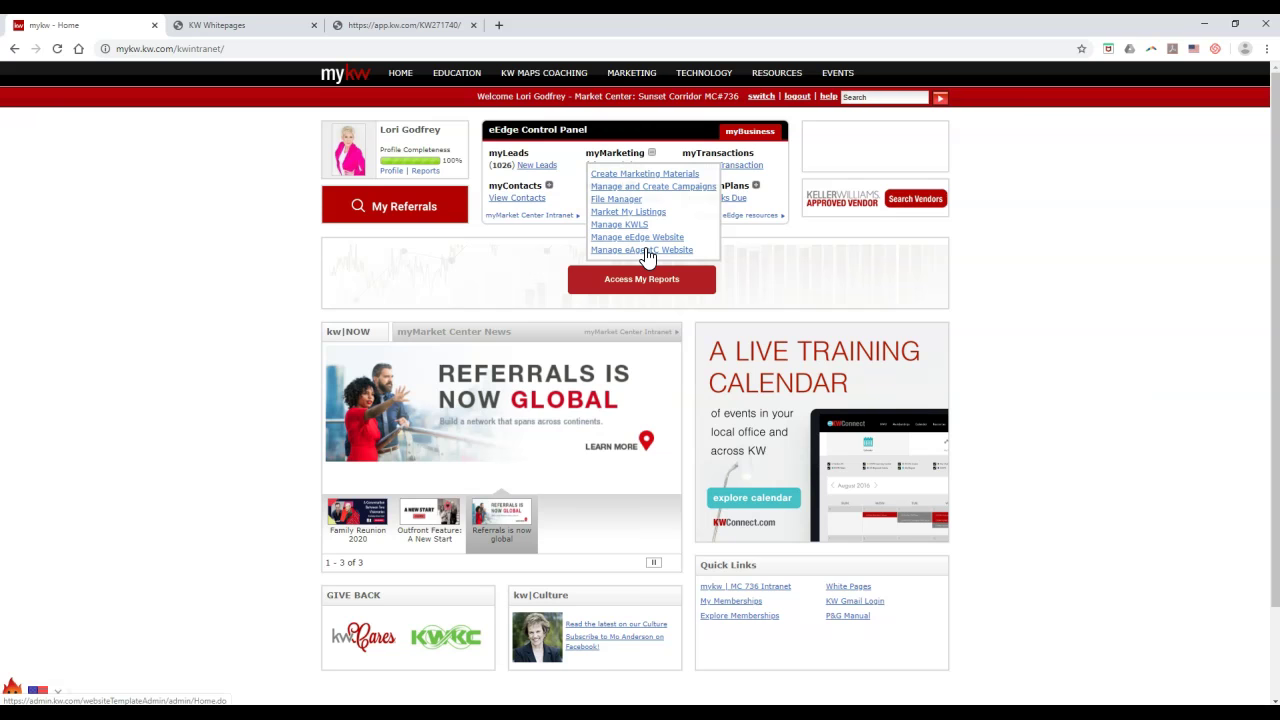
pyautogui.click(268, 27)
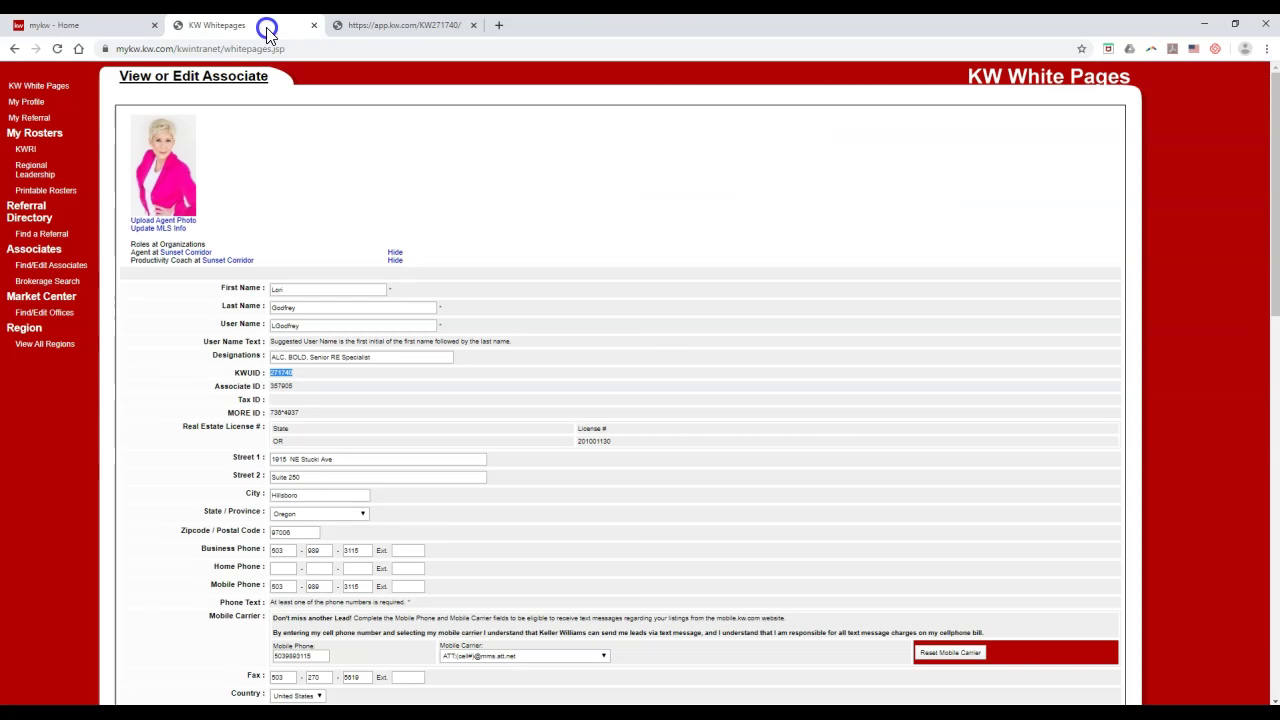
# Step: Reselect the KWUID and begin typing app.kw.com/kw in the address bar
pyautogui.click(298, 375)
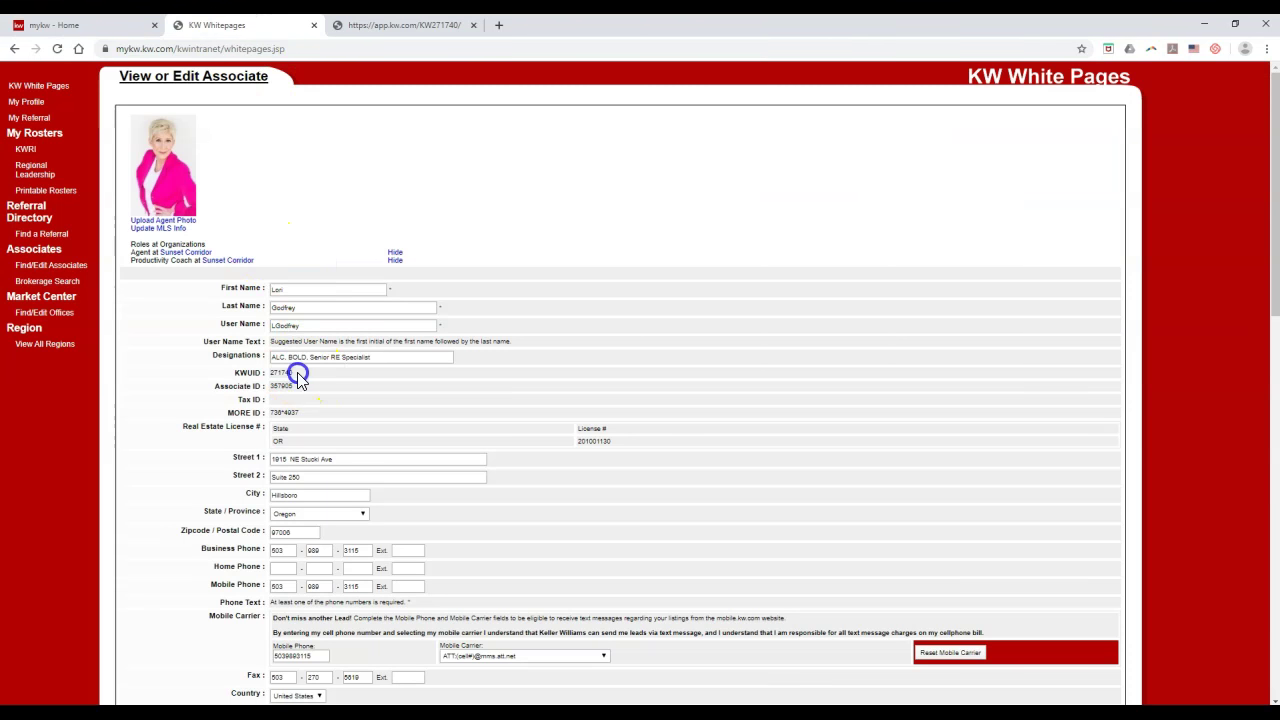
pyautogui.moveTo(305, 378); pyautogui.dragTo(265, 374)
pyautogui.click(350, 48)
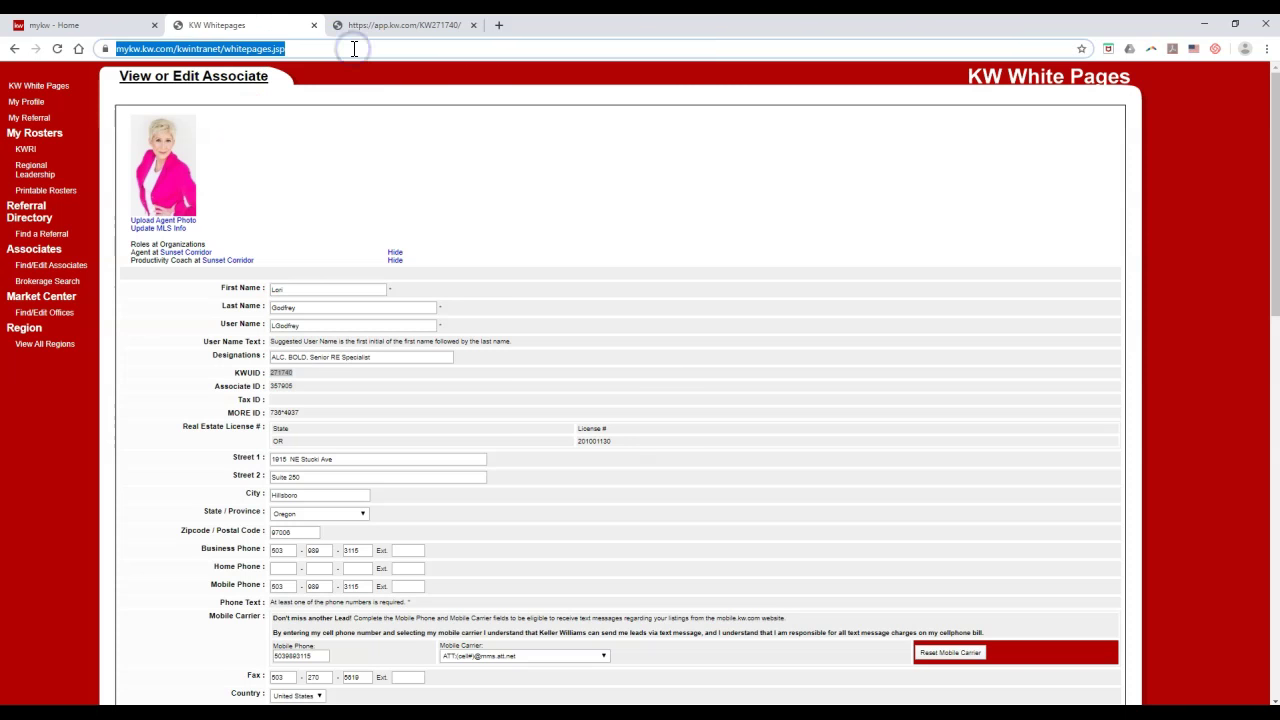
pyautogui.write('app.kw.co')
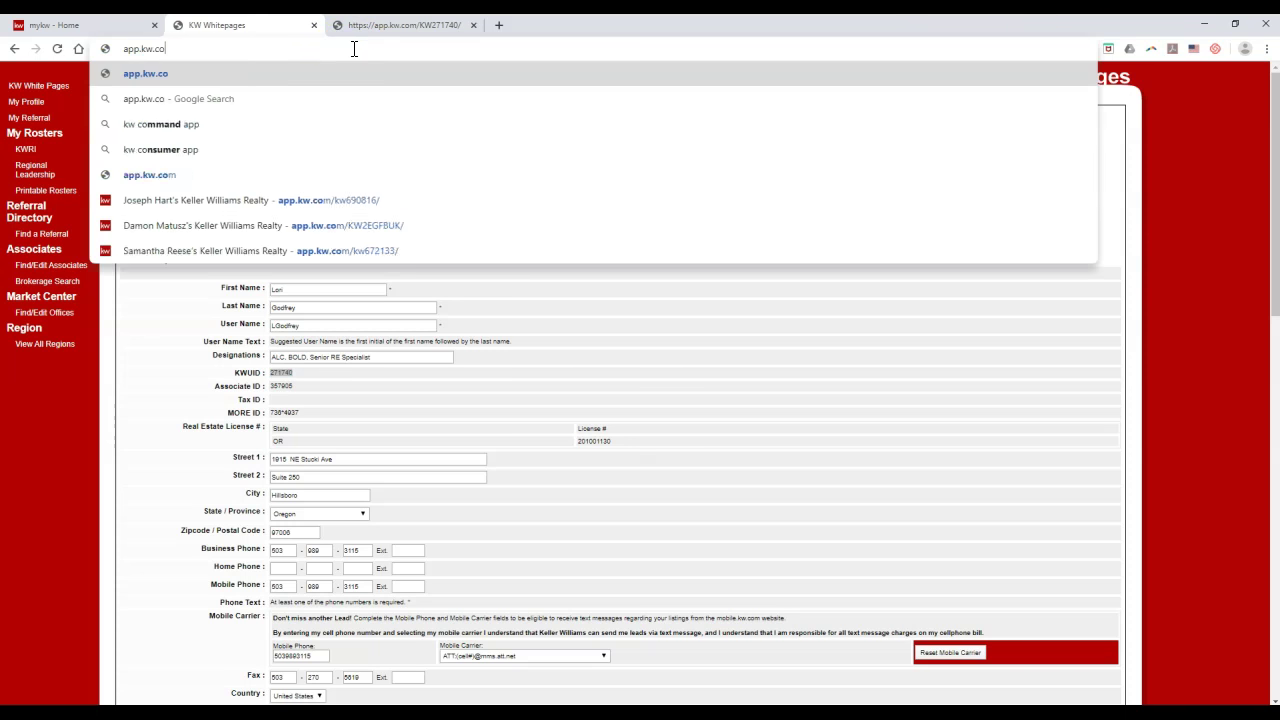
pyautogui.write('m/kw')
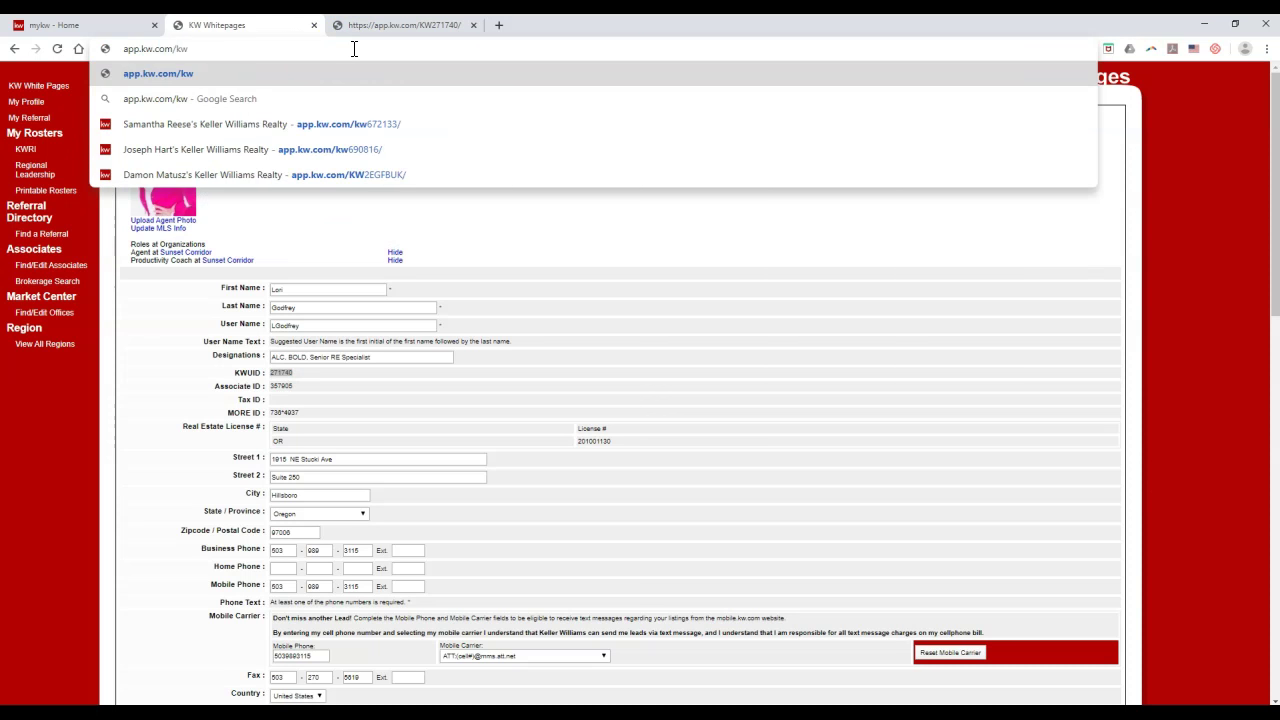
# Step: Open an example agent's app.kw.com/kw page from the suggestions, then close it and the 404 tab
pyautogui.click(386, 131)
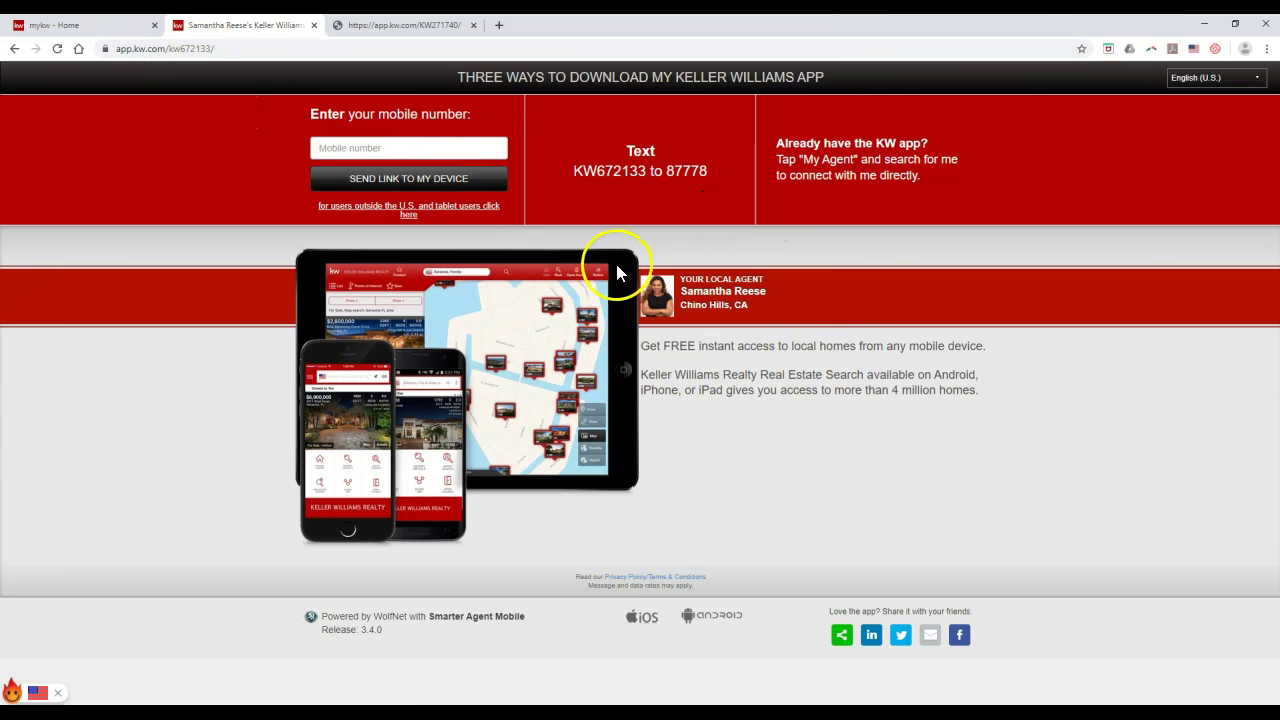
pyautogui.click(313, 25)
pyautogui.click(313, 25)
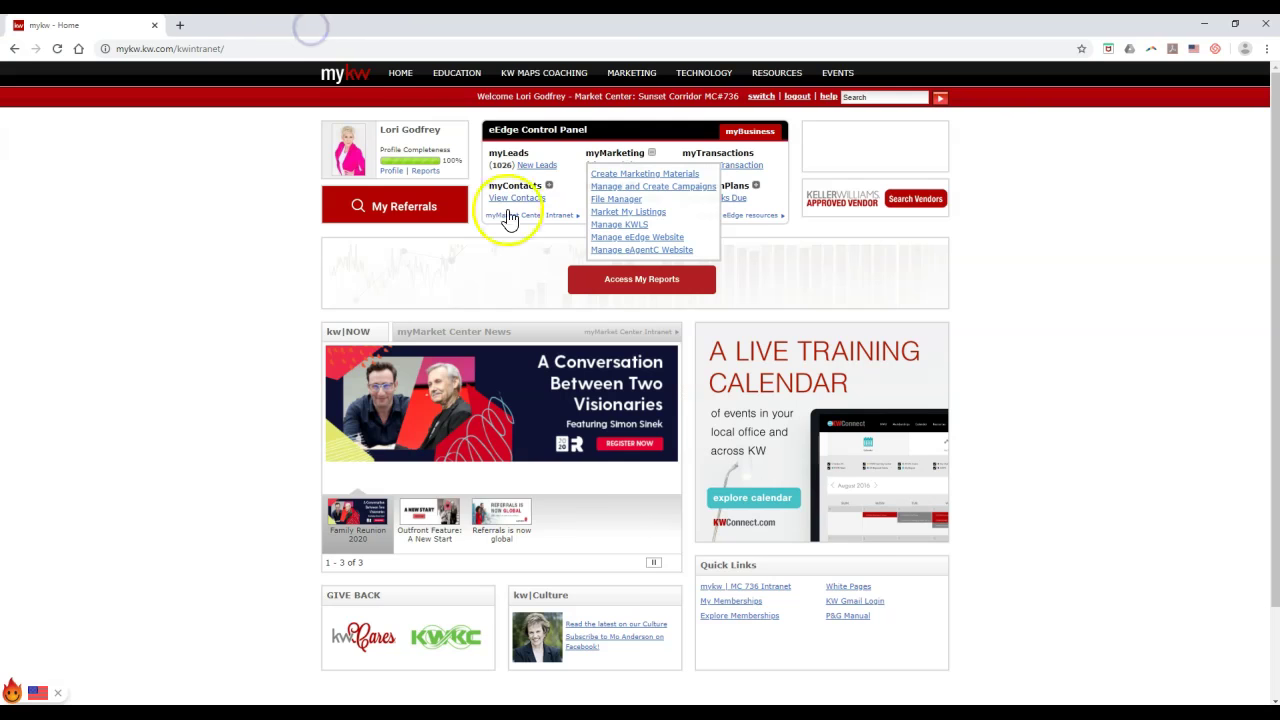
pyautogui.click(651, 152)
pyautogui.click(163, 188)
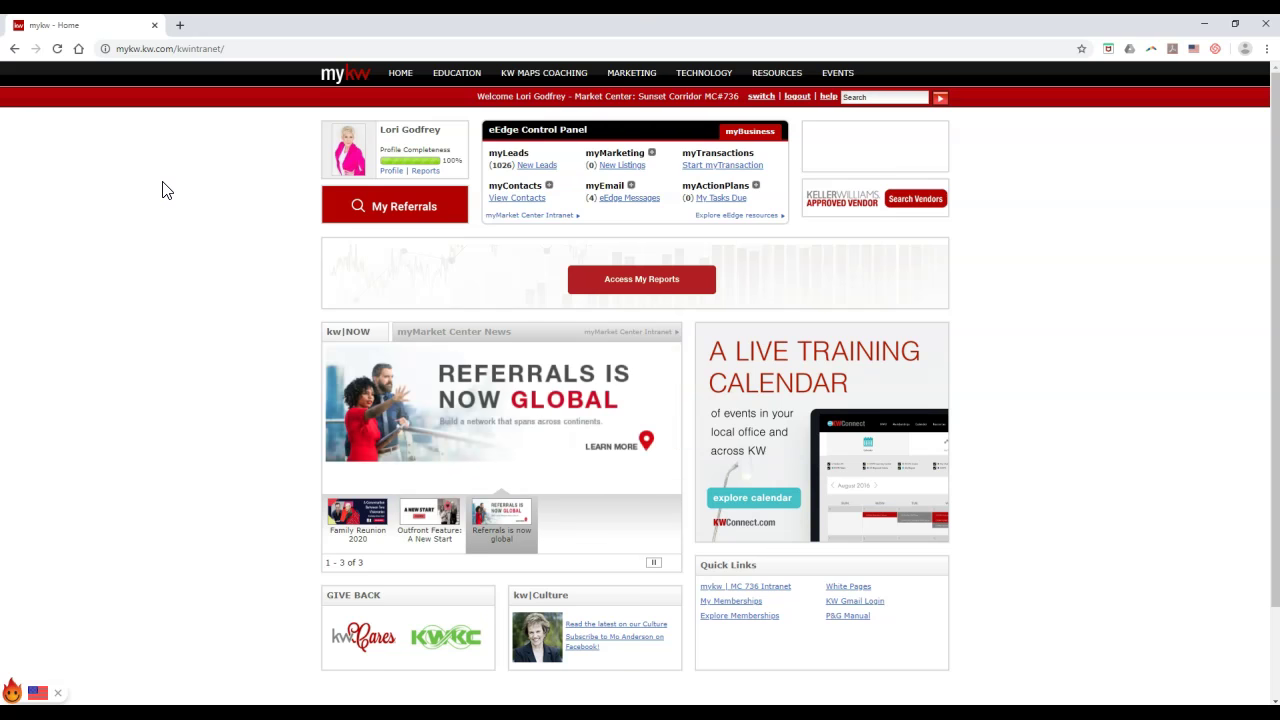
pyautogui.click(652, 154)
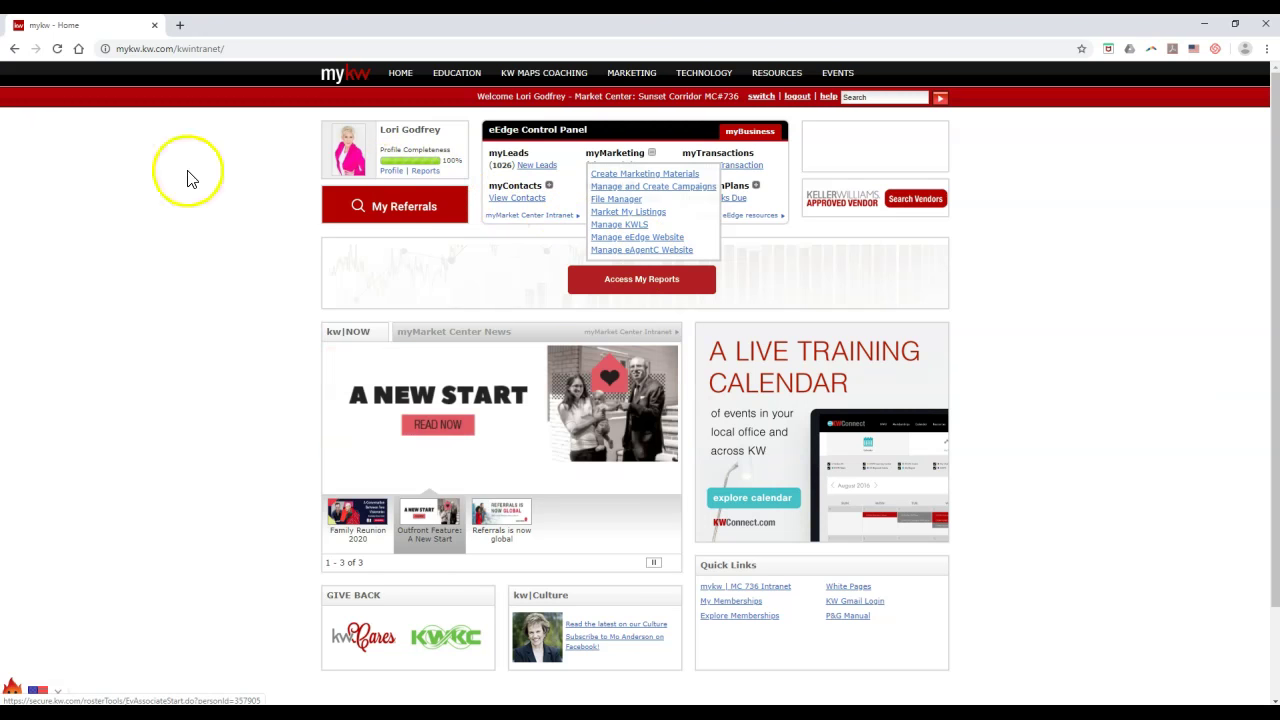
pyautogui.click(389, 173)
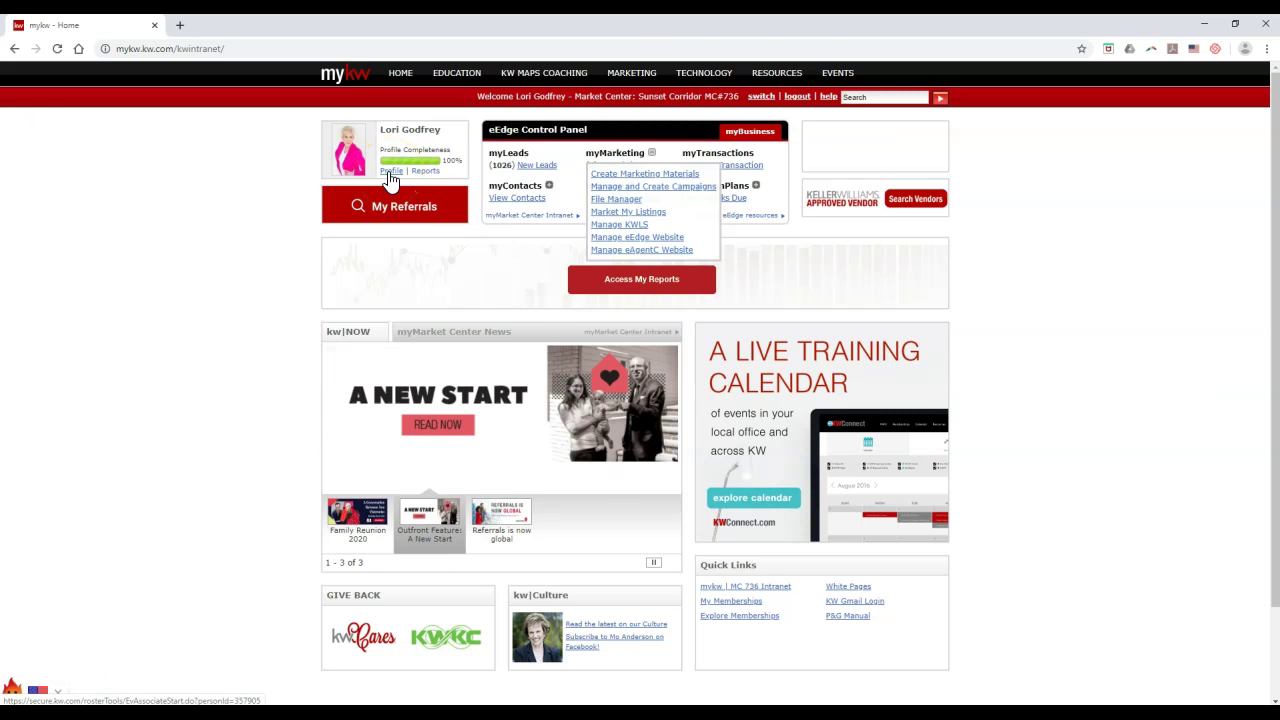